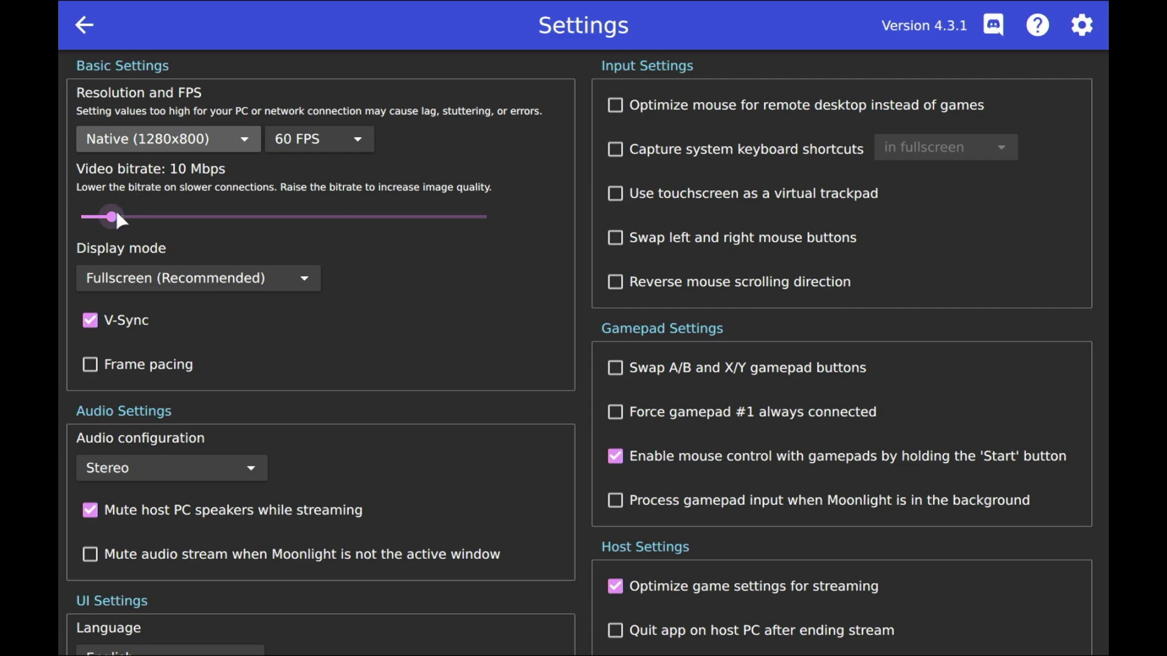
Raise the video bitrate to 40 Mbps and enable frame pacing in the basic settings
{"action": "left_click_drag", "start_coordinate": [117, 218], "coordinate": [187, 218]}
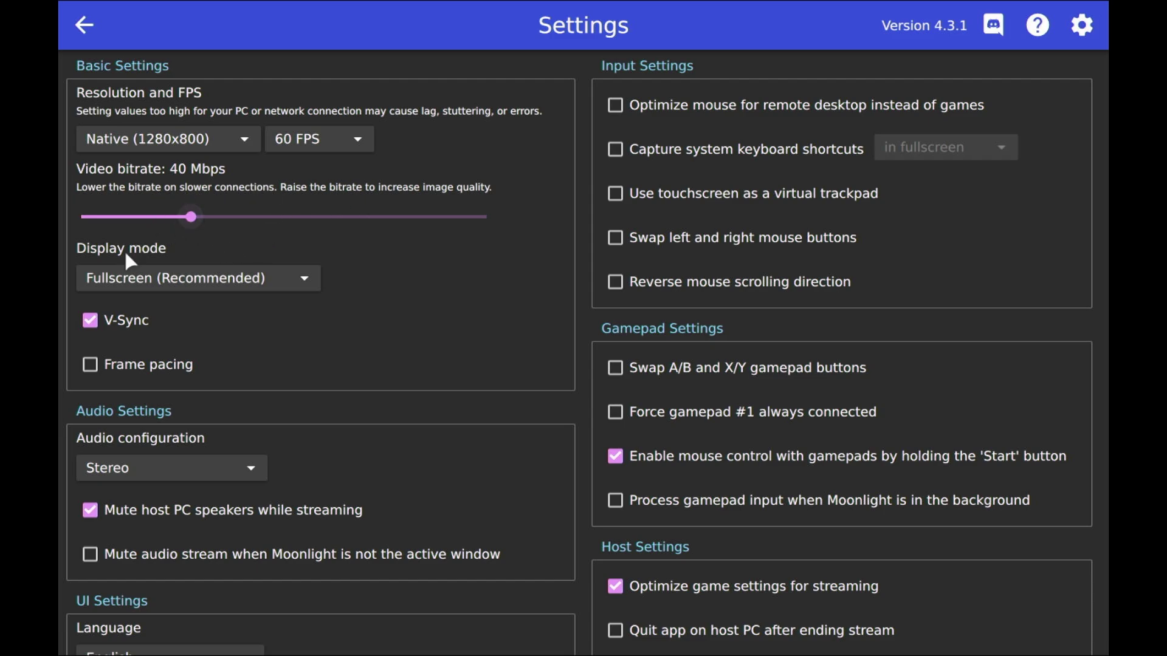
{"action": "mouse_move", "coordinate": [169, 284]}
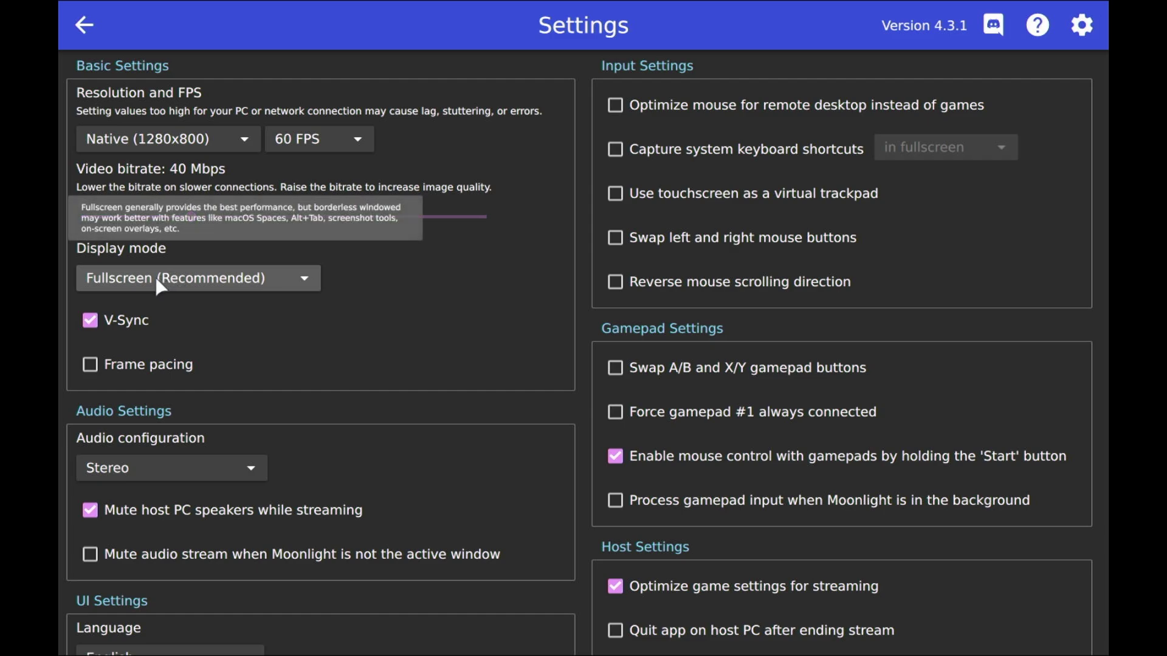
{"action": "left_click", "coordinate": [90, 363]}
Change the interface language to Português and set the GUI display mode to Tela-cheia
{"action": "scroll", "coordinate": [302, 384], "scroll_direction": "down", "scroll_amount": 3}
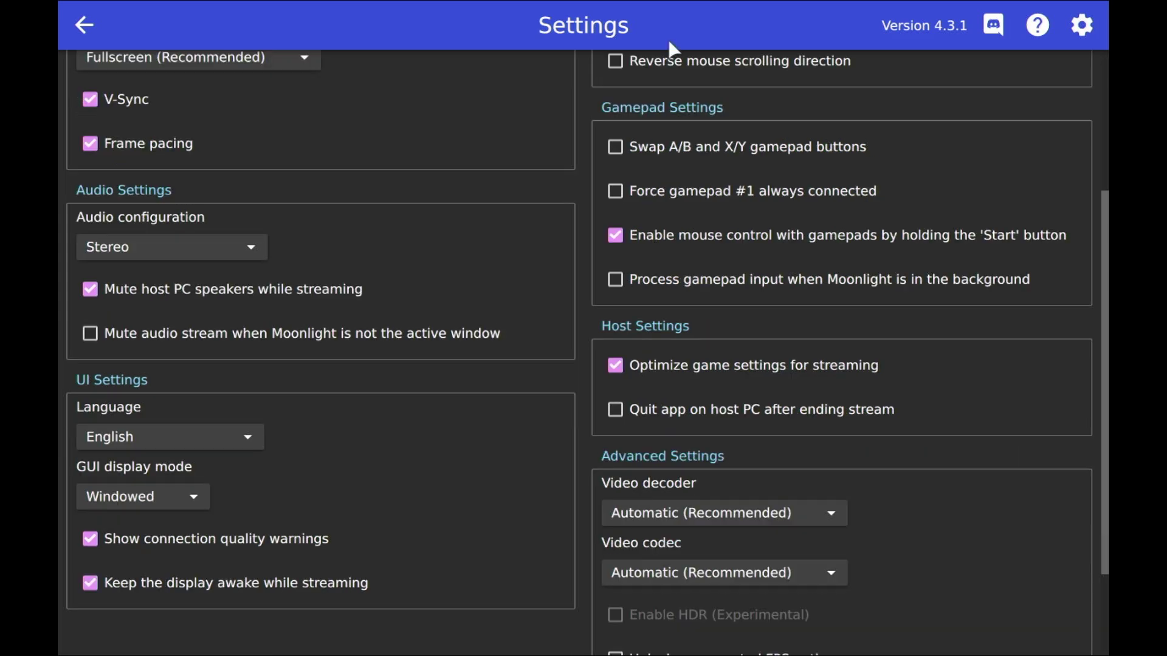
{"action": "left_click", "coordinate": [238, 433]}
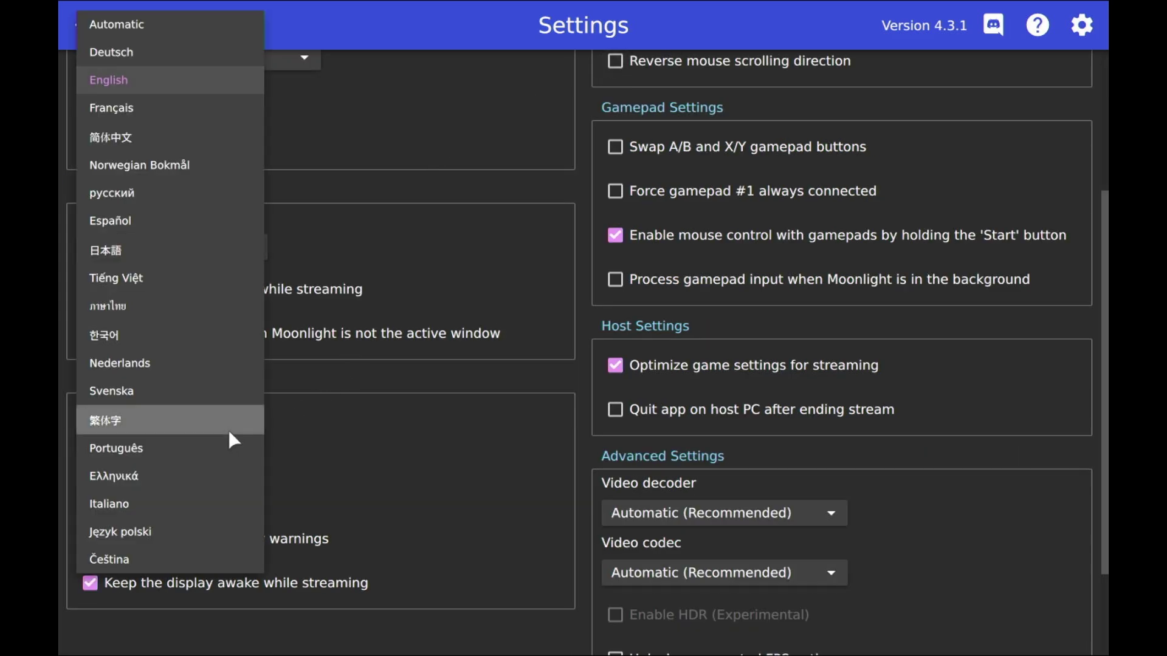
{"action": "left_click", "coordinate": [173, 448]}
{"action": "left_click", "coordinate": [161, 527]}
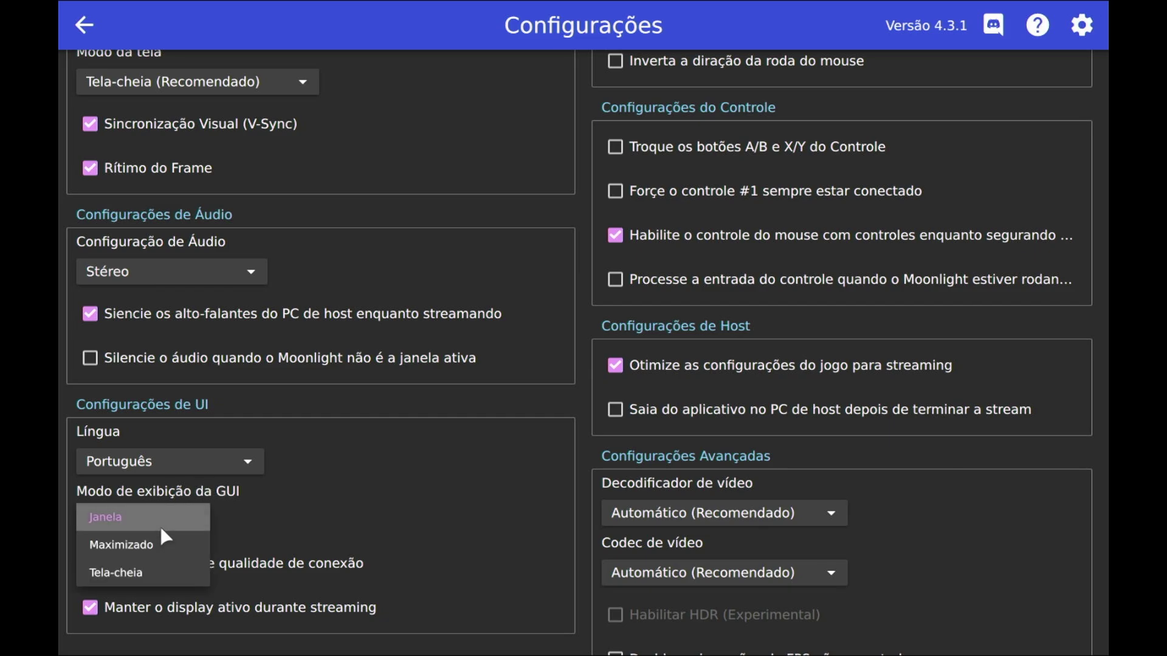
{"action": "left_click", "coordinate": [147, 564]}
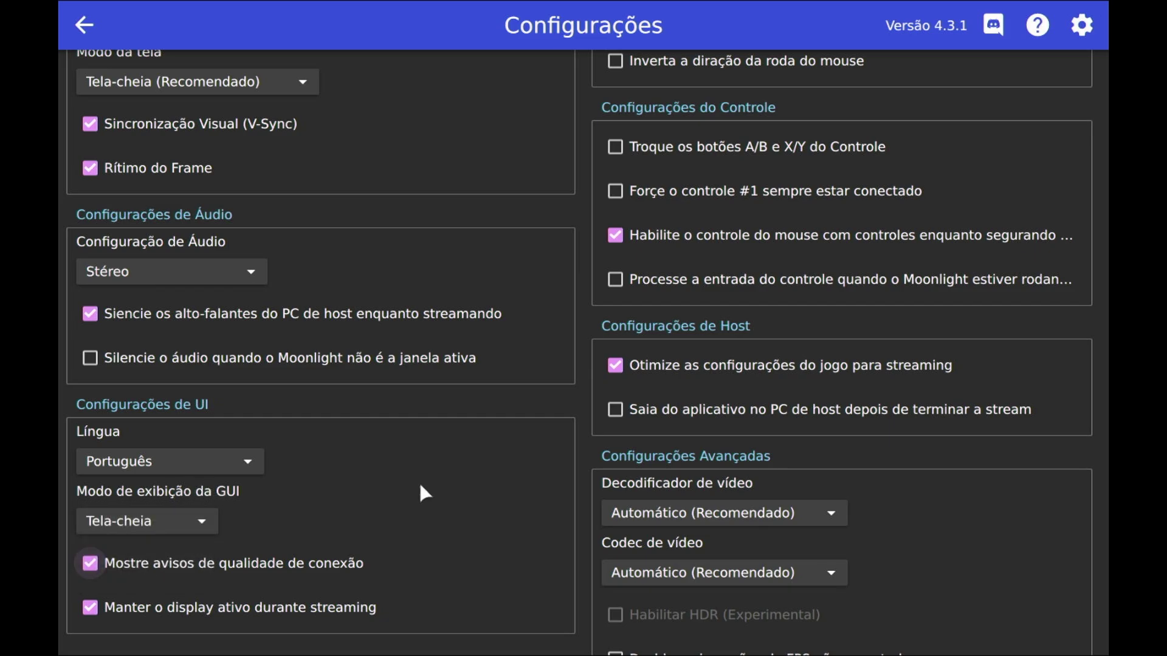
Leave the settings and open the host PC from the list of computers
{"action": "scroll", "coordinate": [418, 481], "scroll_direction": "up", "scroll_amount": 3}
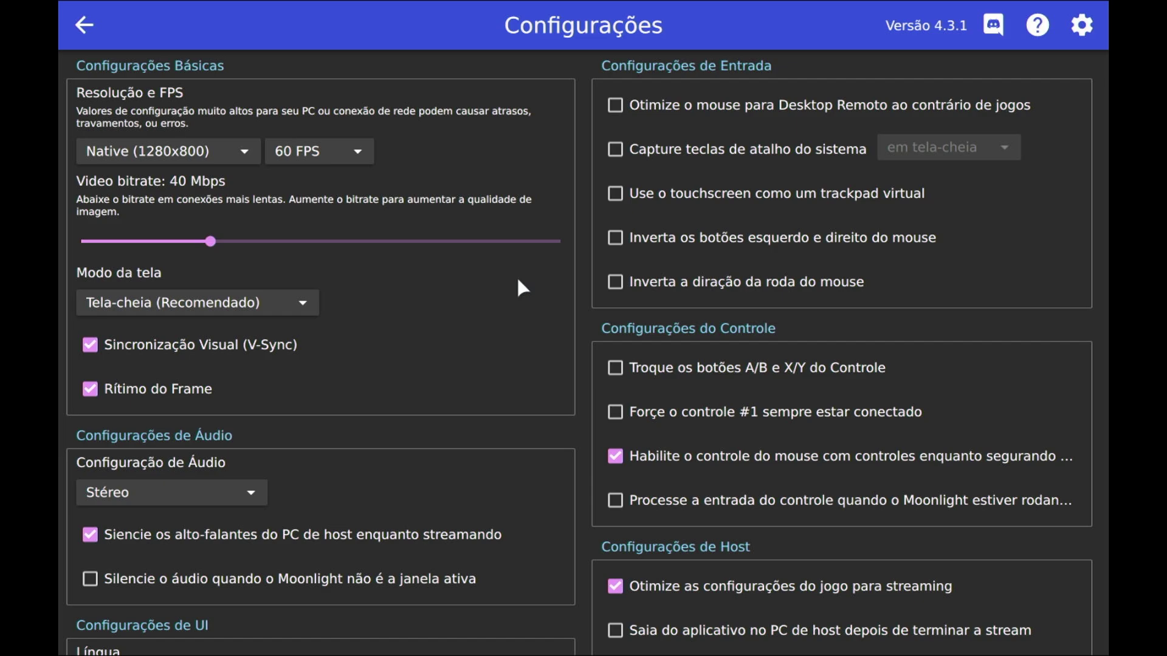
{"action": "left_click", "coordinate": [82, 26]}
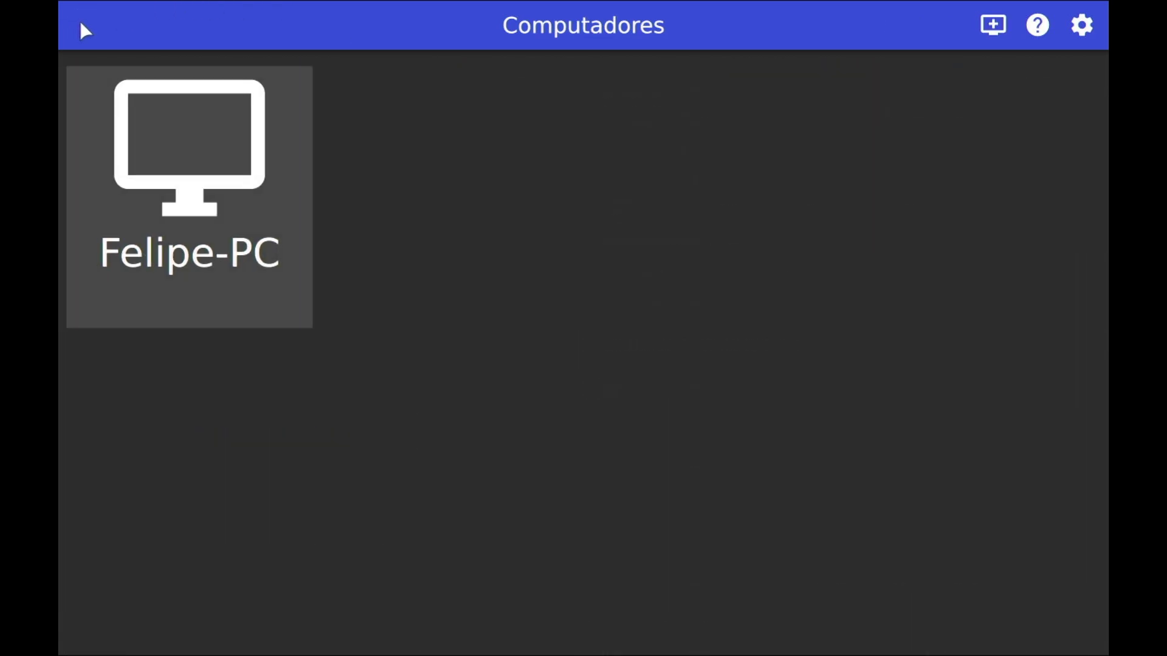
{"action": "left_click", "coordinate": [182, 134]}
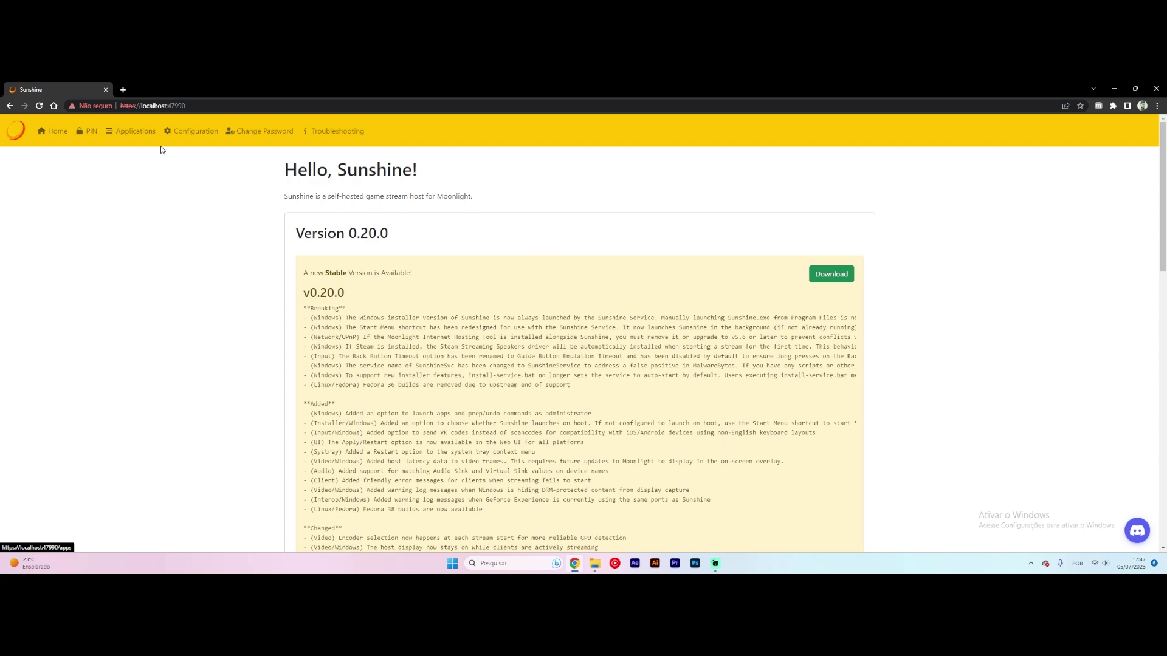
Add a new Sunshine application named FIFA 23 and start editing its Detached Commands entry
{"action": "left_click", "coordinate": [130, 133]}
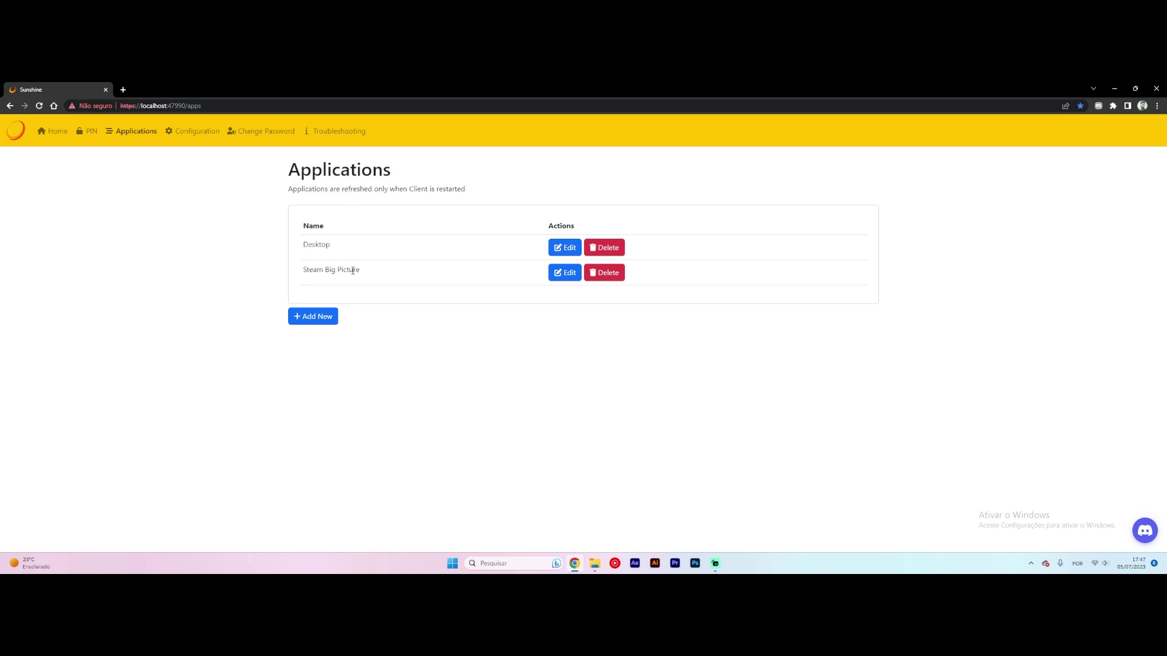
{"action": "left_click", "coordinate": [315, 317]}
{"action": "scroll", "coordinate": [414, 299], "scroll_direction": "down", "scroll_amount": 1}
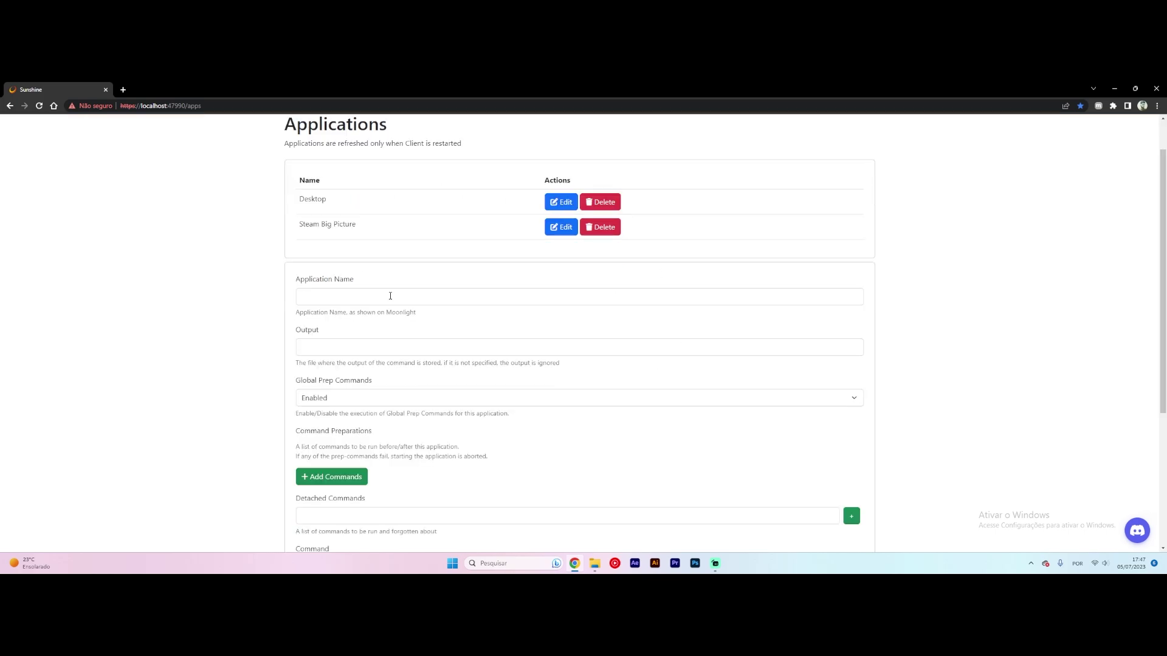
{"action": "left_click", "coordinate": [391, 294]}
{"action": "type", "text": "FIFA 23"}
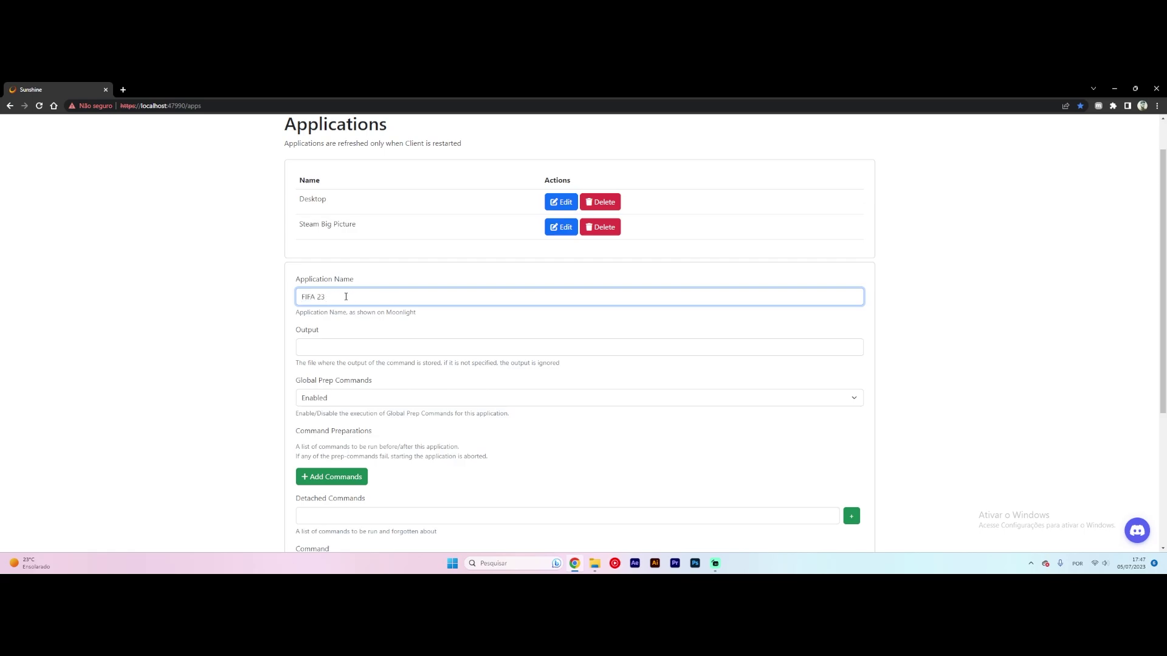
{"action": "scroll", "coordinate": [390, 330], "scroll_direction": "down", "scroll_amount": 3}
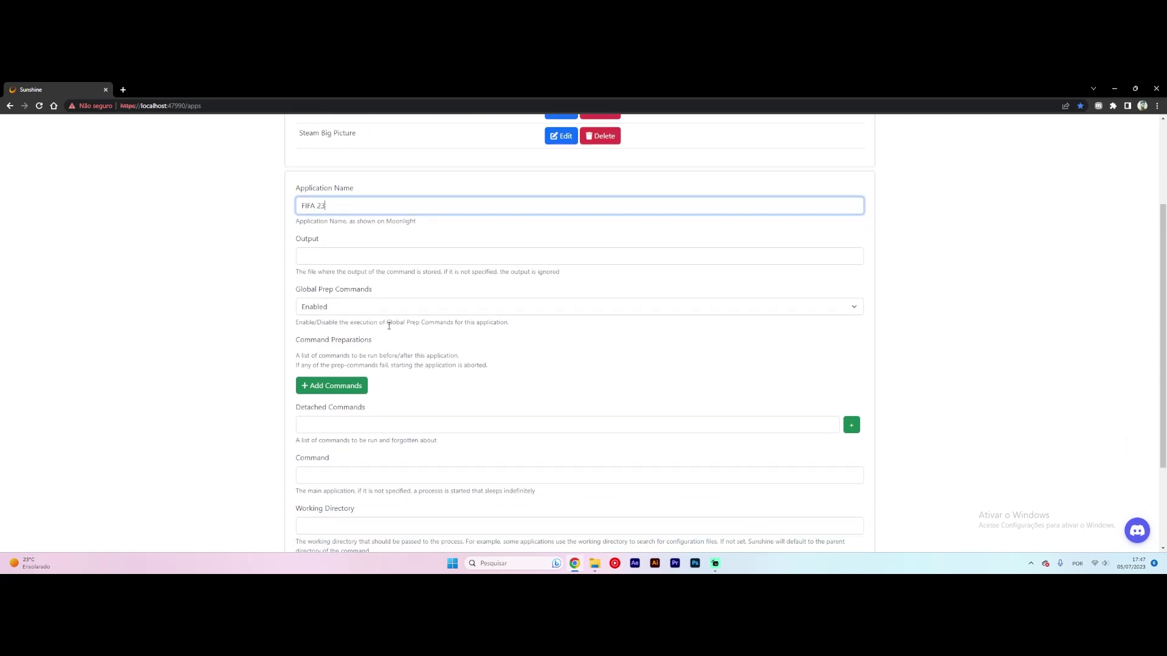
{"action": "left_click", "coordinate": [336, 334]}
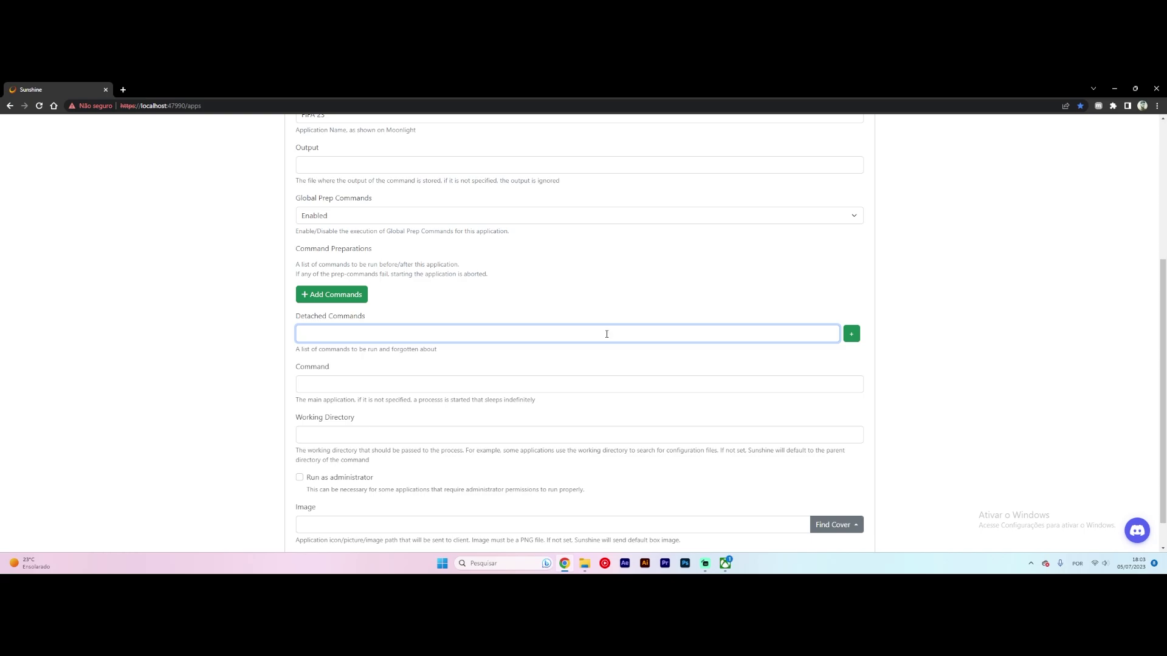
Check the management options for Teenage Mutant Ninja Turtles: Shredder's Revenge in the Xbox app, including desktop shortcut creation, and close the app
{"action": "left_click", "coordinate": [732, 568]}
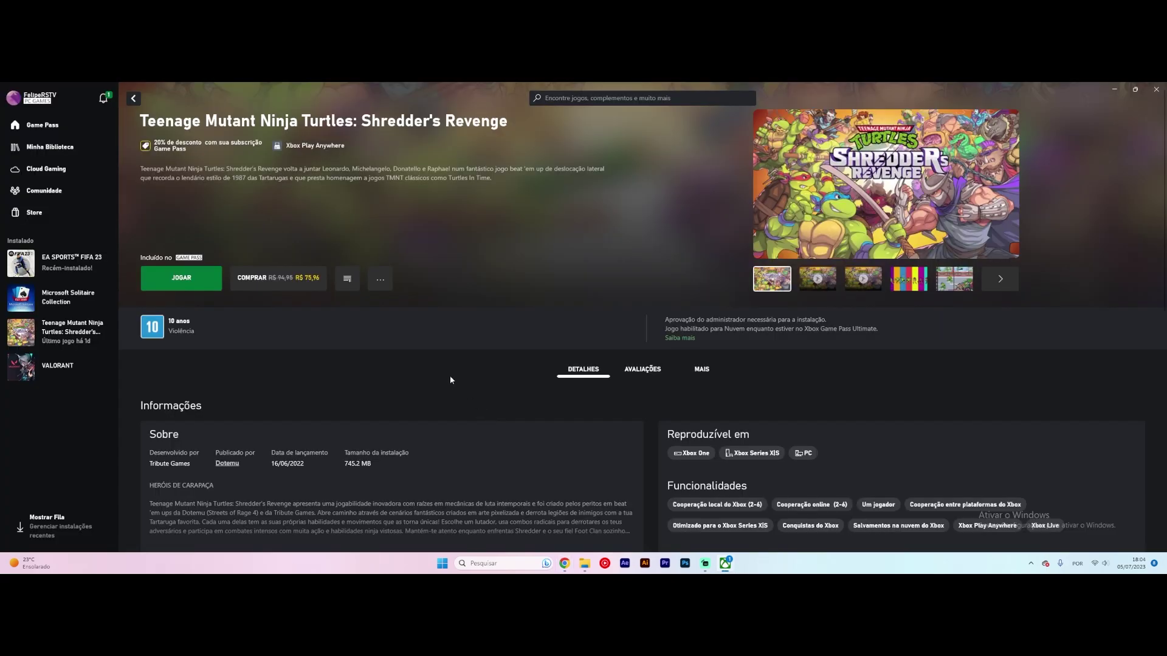
{"action": "left_click", "coordinate": [381, 279]}
{"action": "left_click", "coordinate": [389, 363]}
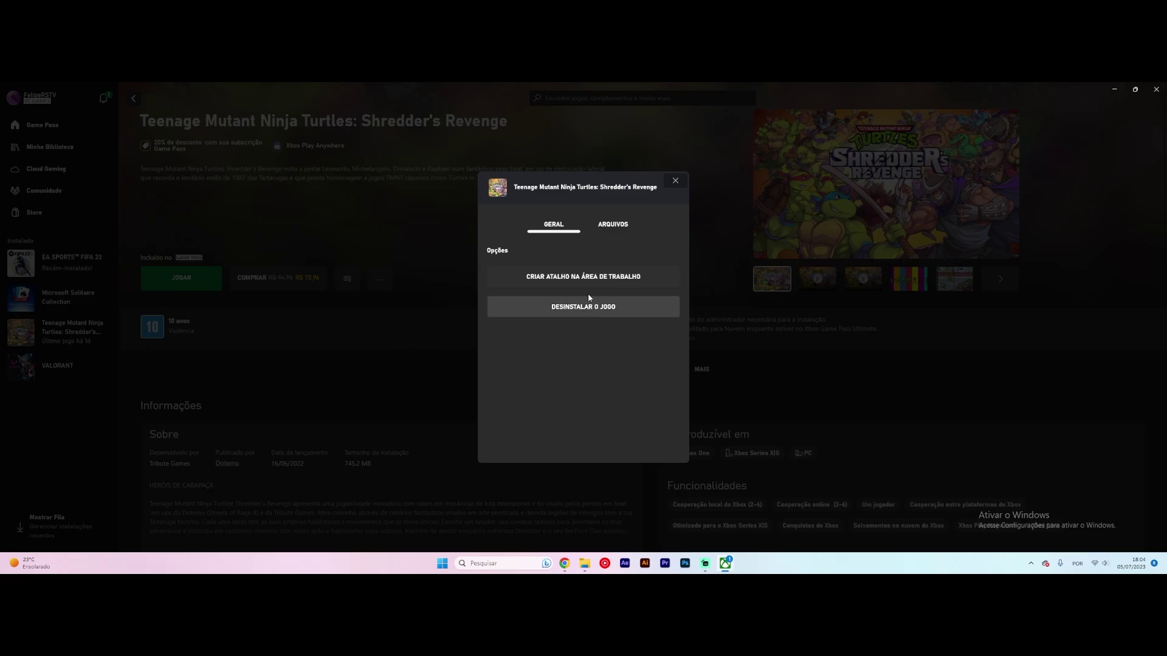
{"action": "left_click", "coordinate": [676, 182]}
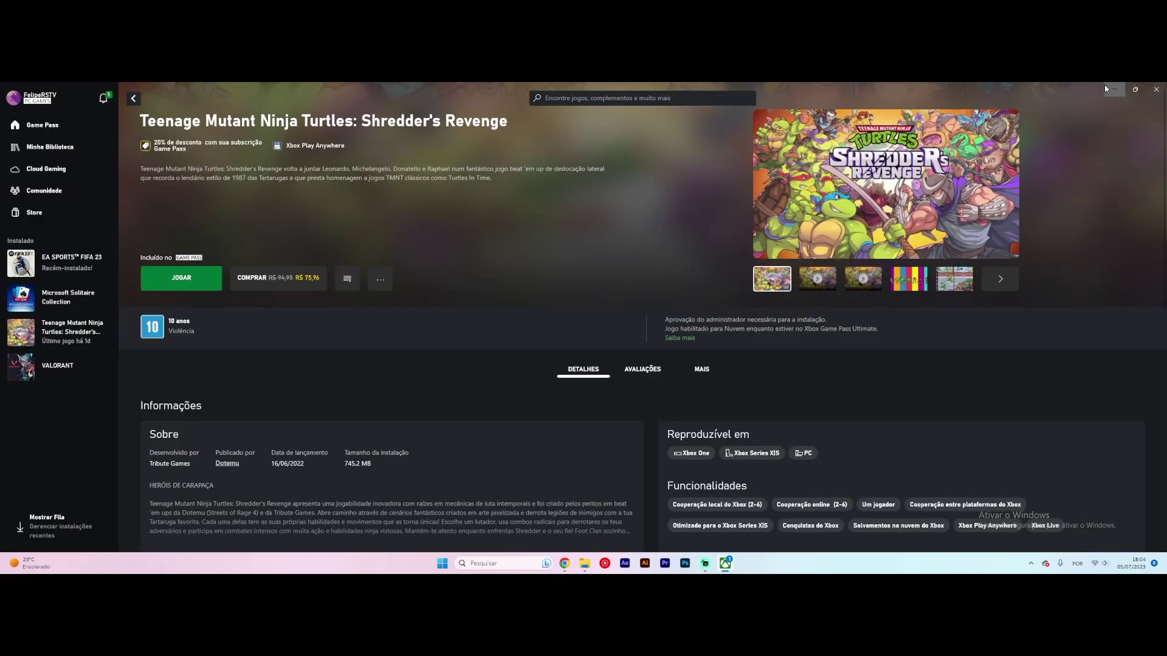
{"action": "left_click", "coordinate": [1156, 89]}
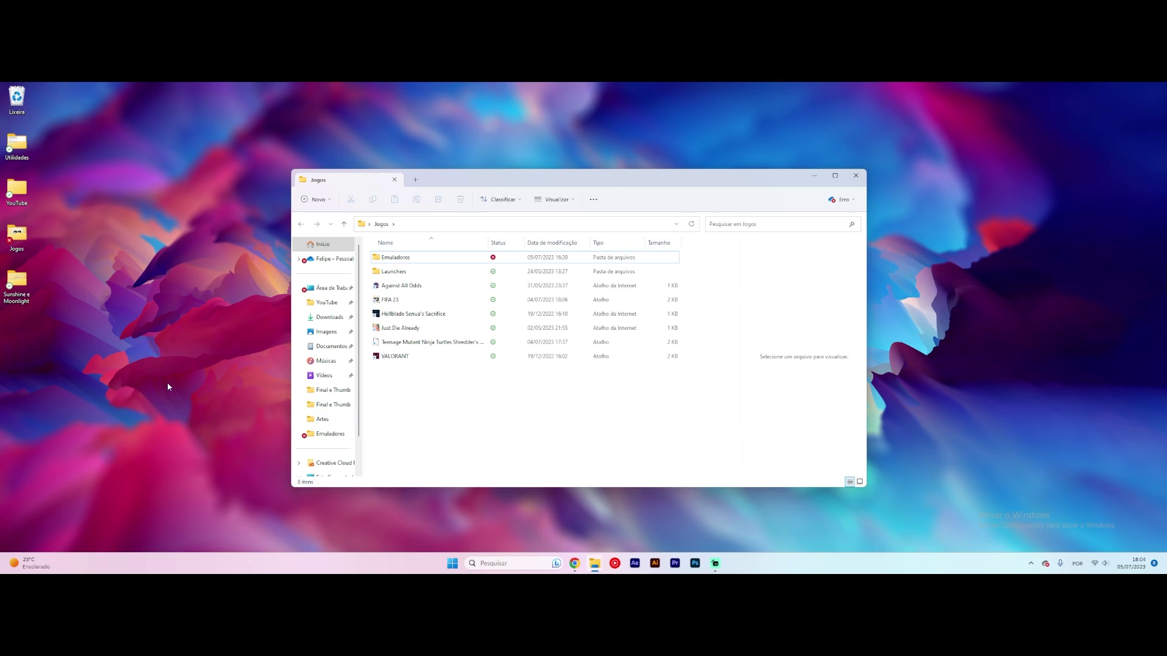
Copy the path of the FIFA 23 shortcut in the Jogos folder and paste it into Sunshine's Detached Commands entry
{"action": "right_click", "coordinate": [402, 300]}
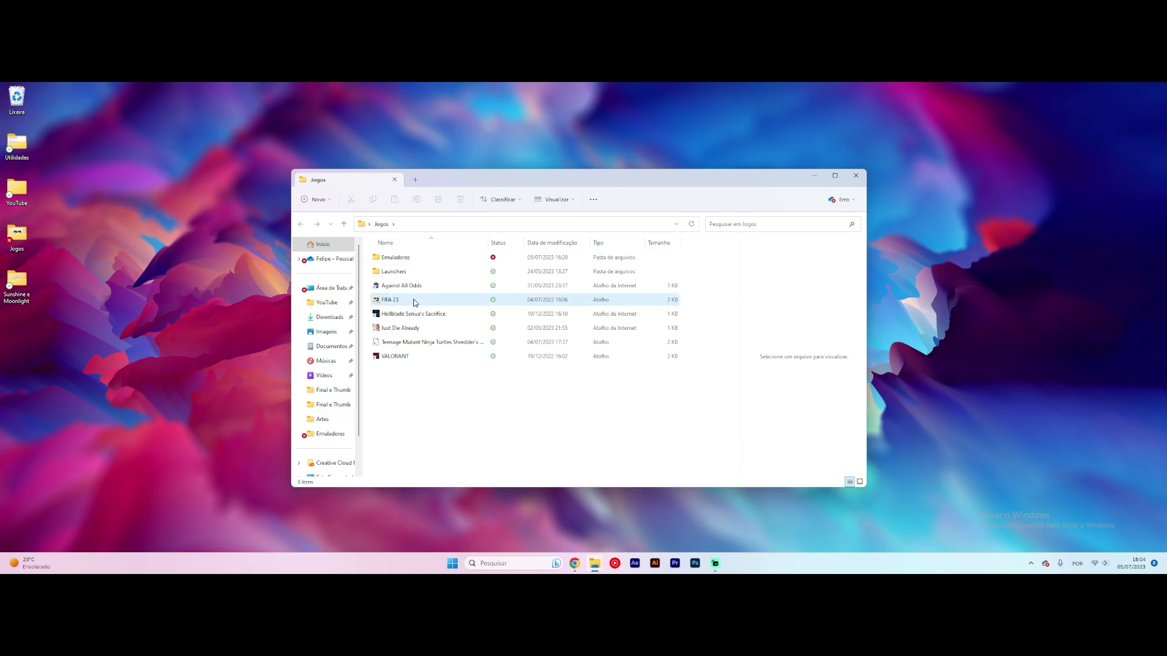
{"action": "right_click", "coordinate": [399, 301]}
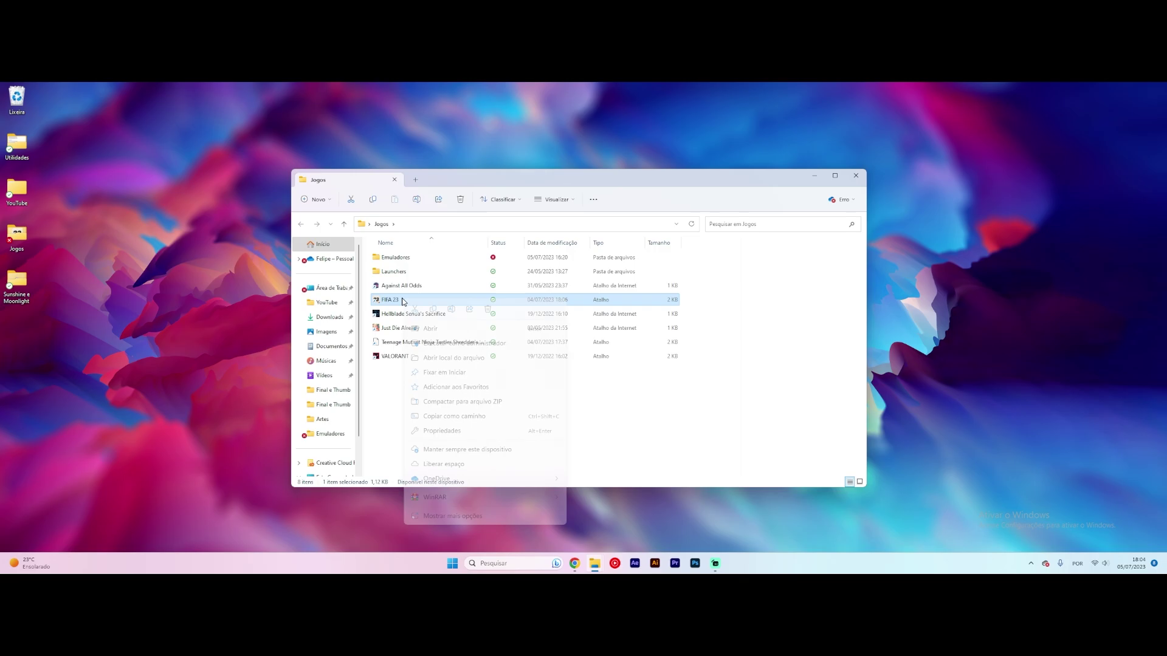
{"action": "left_click", "coordinate": [455, 417]}
{"action": "key", "text": "alt+Tab"}
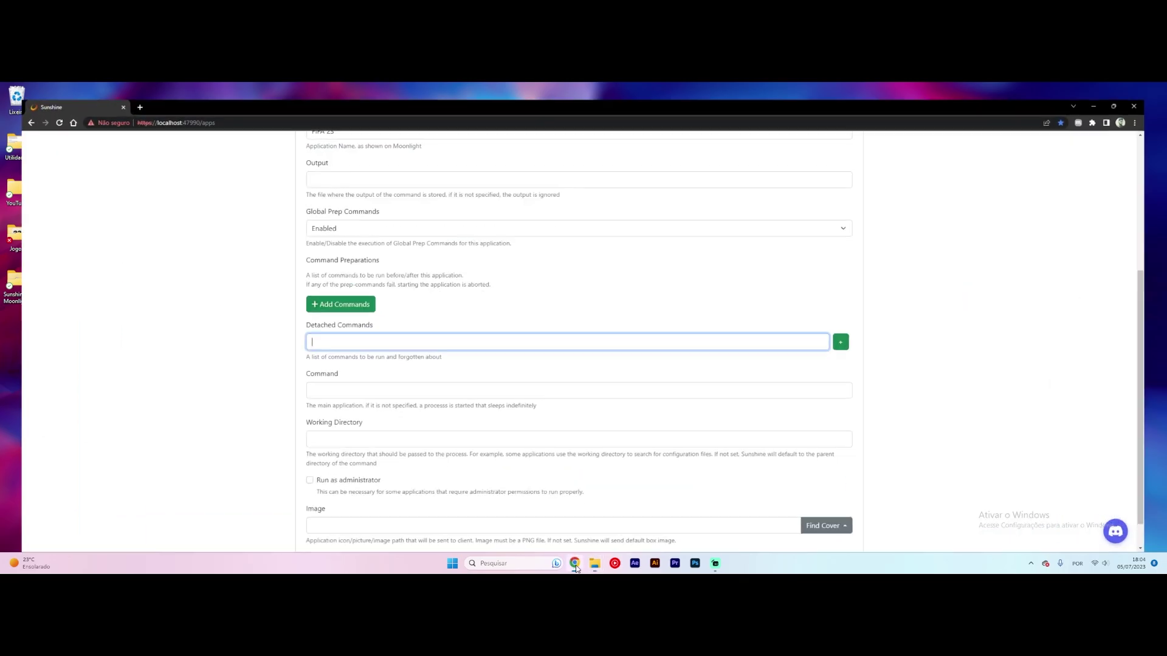
{"action": "type", "text": "\"C:\\Users\\lipec\\OneDrive\\Ambiente de Trabalho\\Jogos\\FIFA 23.lnk\""}
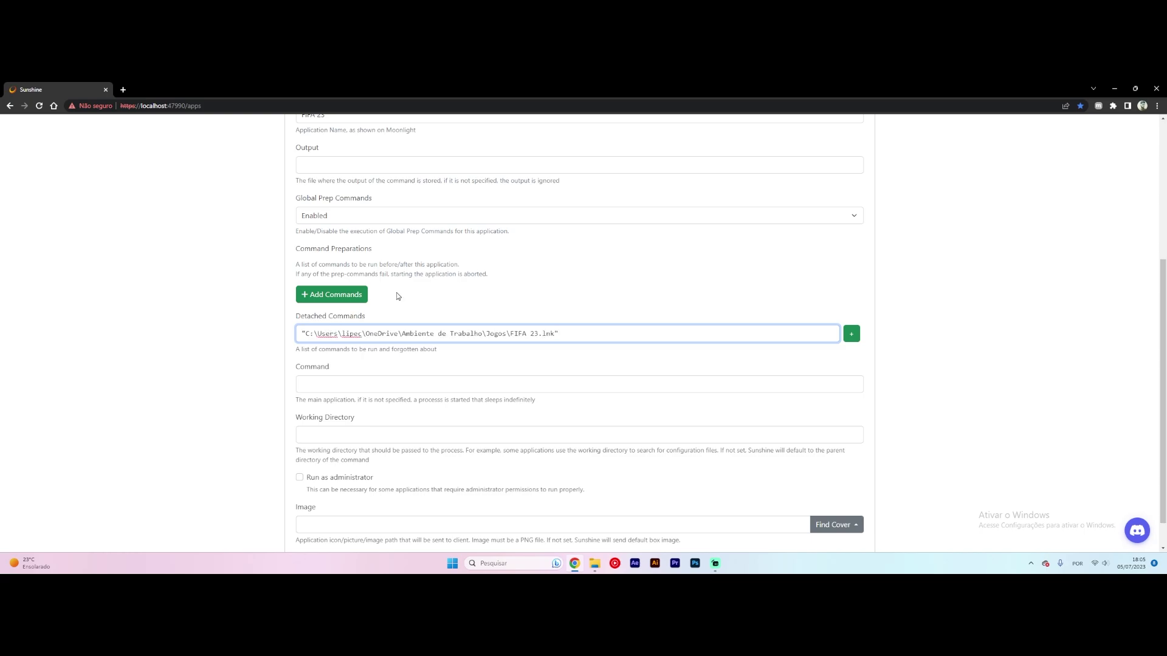
Prefix the pasted shortcut path with cmd.exe /c and add it to the list of detached commands
{"action": "key", "text": "Home"}
{"action": "type", "text": "cmd.exe"}
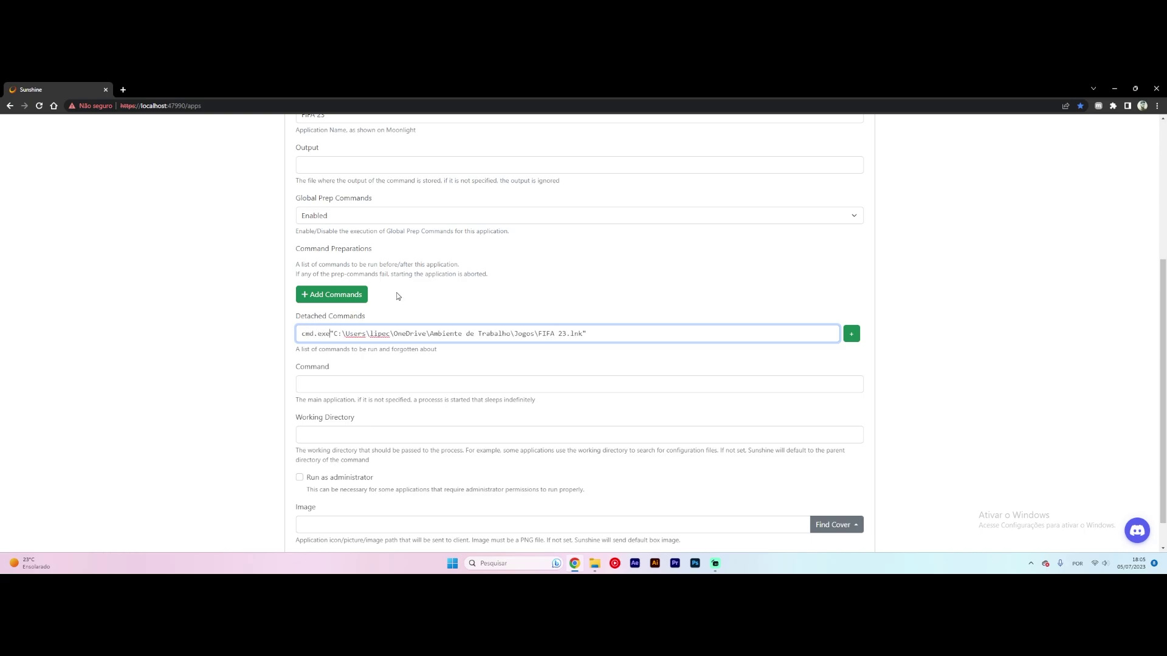
{"action": "type", "text": " /c"}
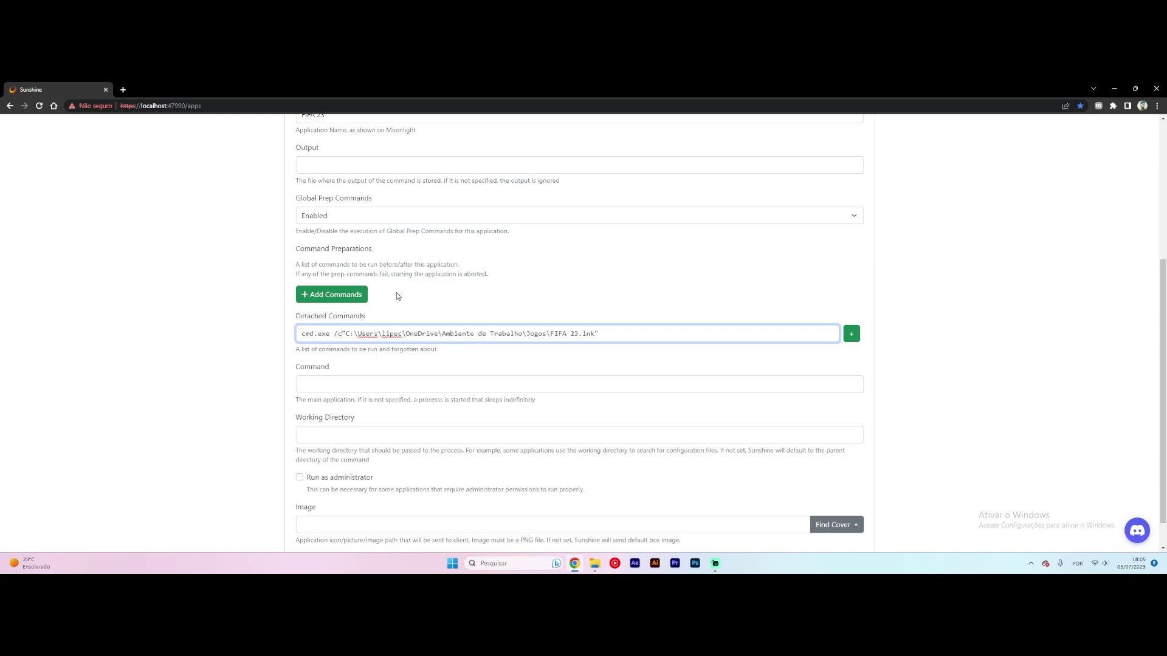
{"action": "left_click", "coordinate": [851, 333]}
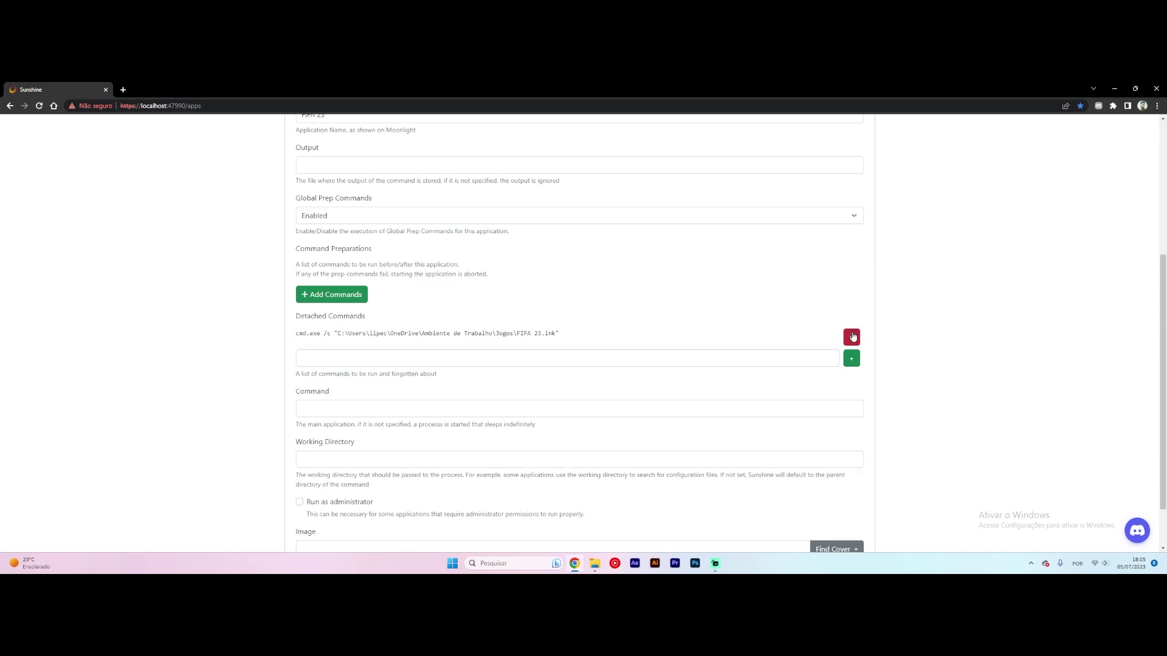
Assign the standard FIFA 23 cover from the covers found as the application image and save the application
{"action": "scroll", "coordinate": [680, 328], "scroll_direction": "down", "scroll_amount": 1}
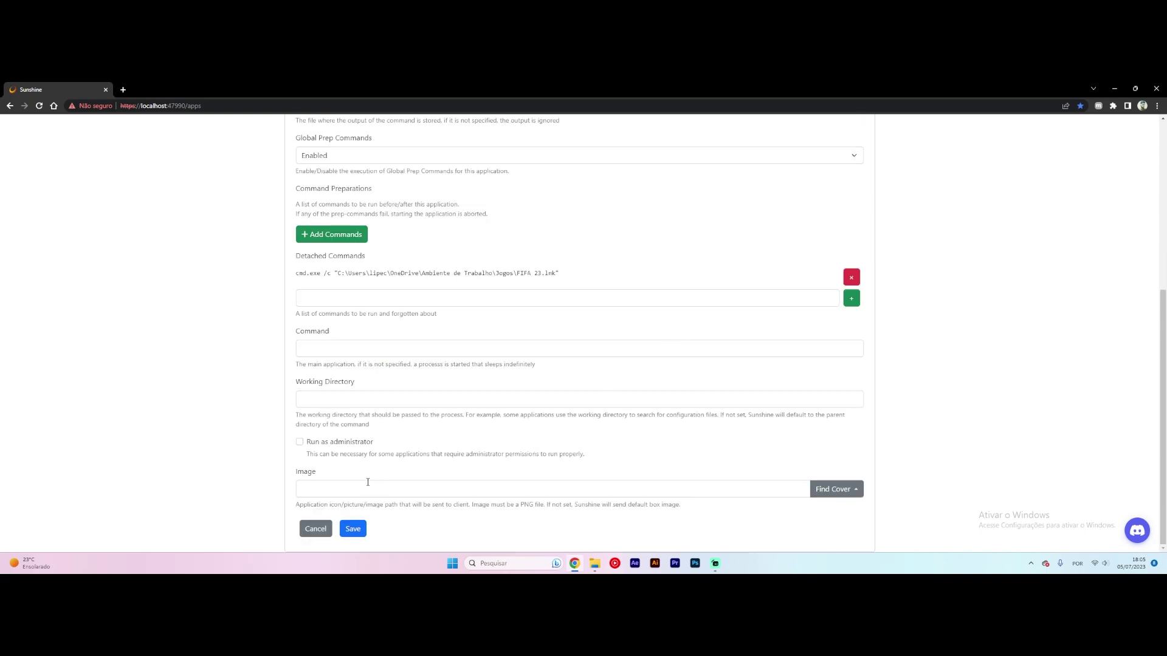
{"action": "left_click", "coordinate": [843, 494]}
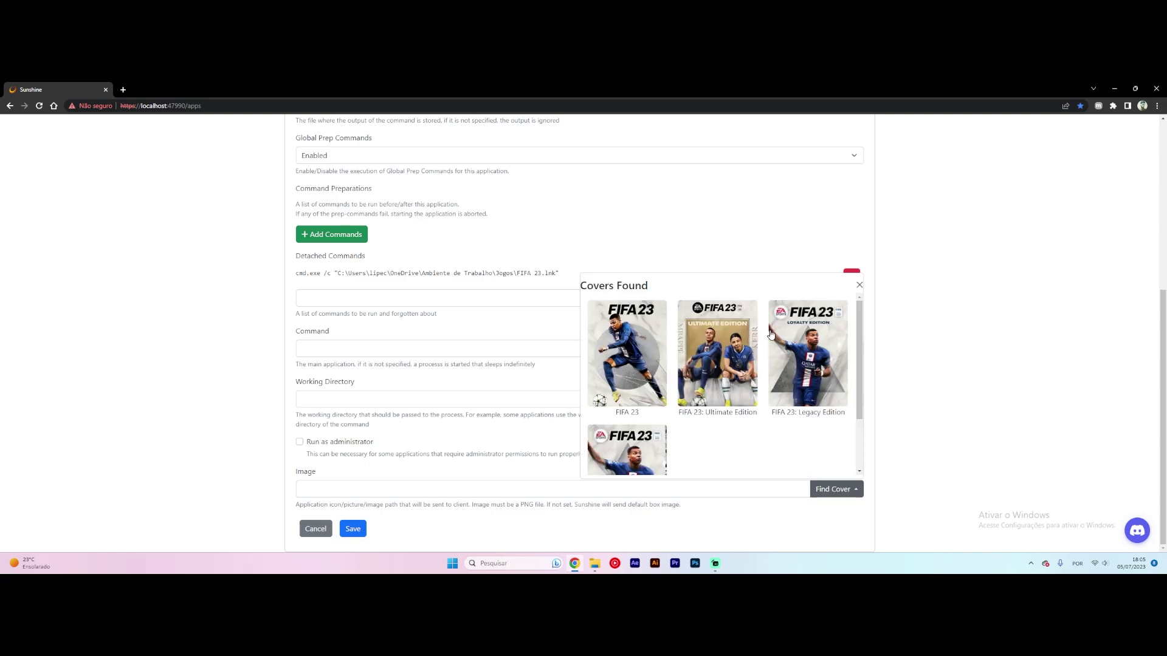
{"action": "left_click", "coordinate": [634, 345]}
{"action": "left_click", "coordinate": [352, 529]}
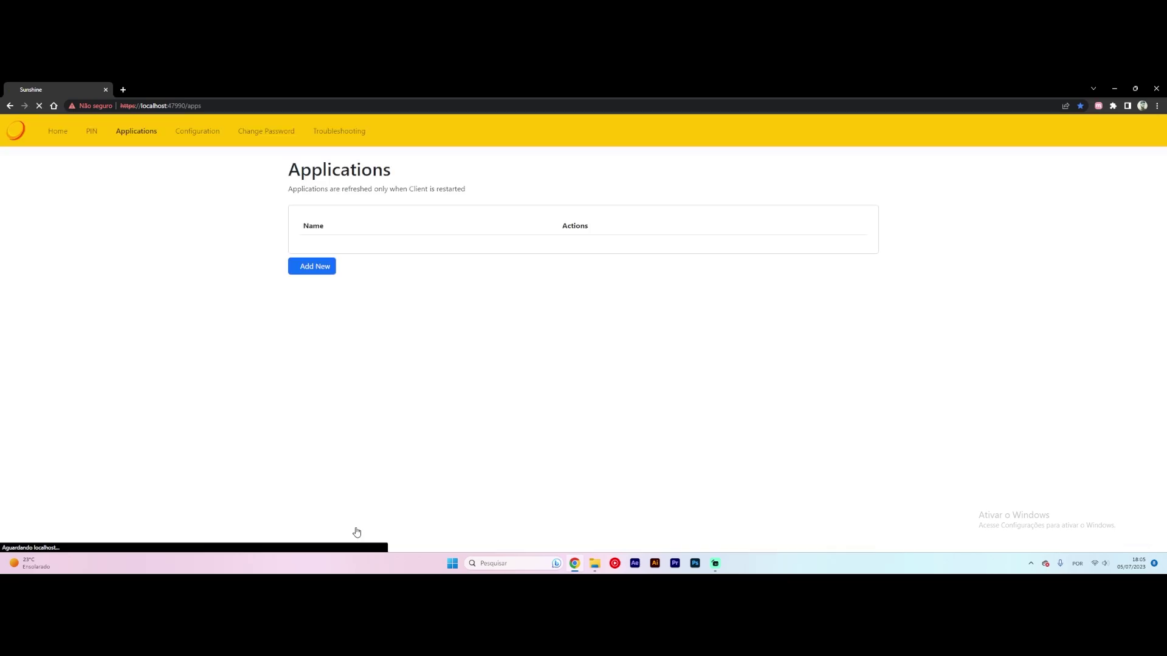
Switch to Moonlight and launch the FIFA 23 application on the host PC
{"action": "left_click", "coordinate": [716, 563]}
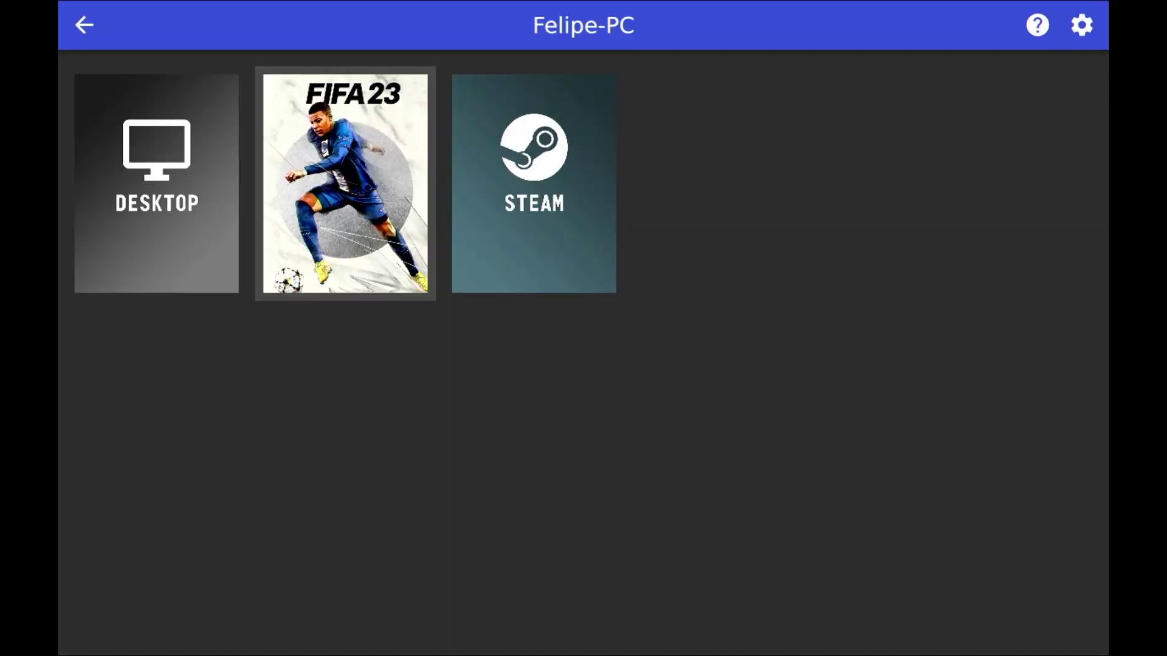
{"action": "key", "text": "Left"}
{"action": "key", "text": "Right"}
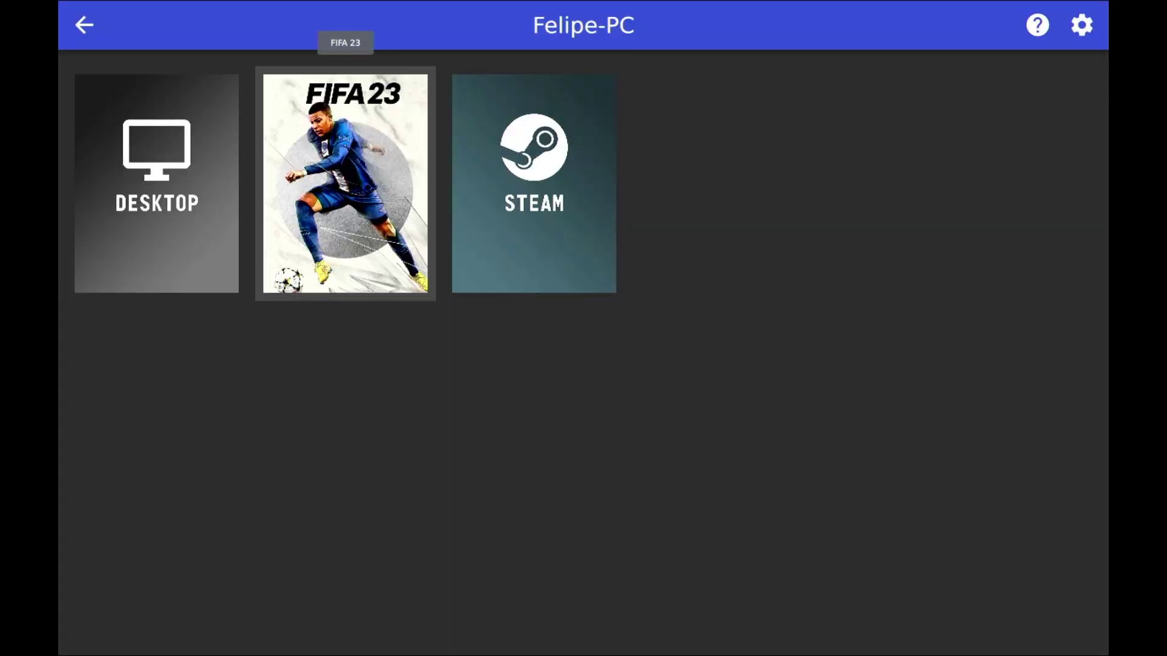
{"action": "key", "text": "Return"}
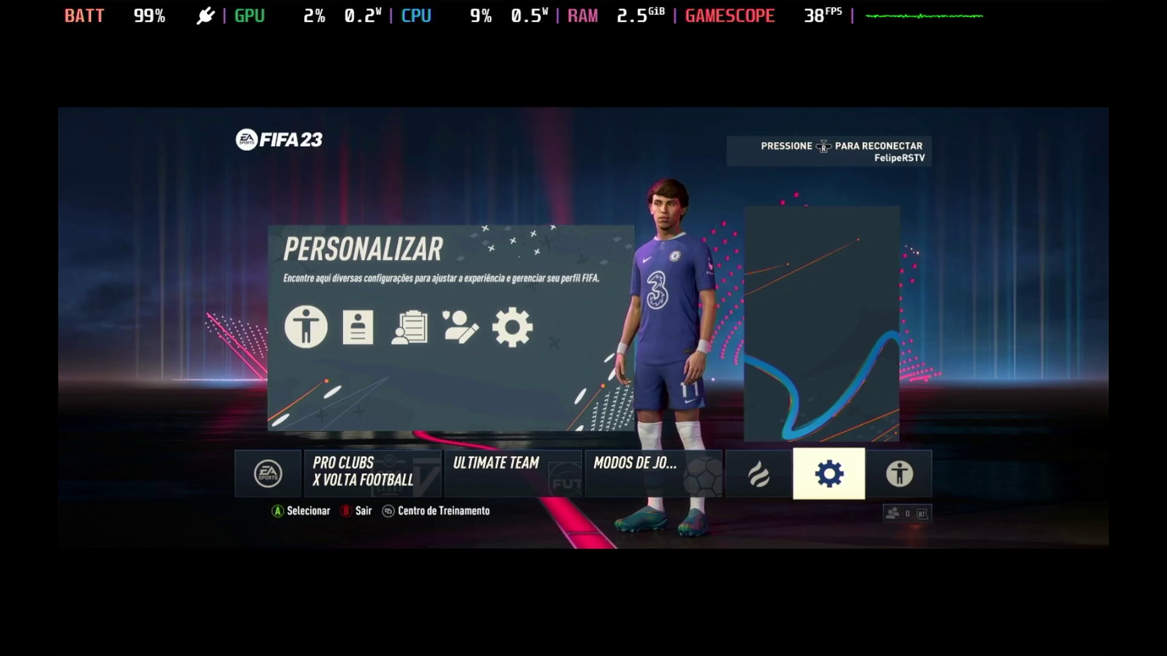
Move back and forth through the FIFA 23 main menu tiles to test control of the streamed game
{"action": "key", "text": "Left"}
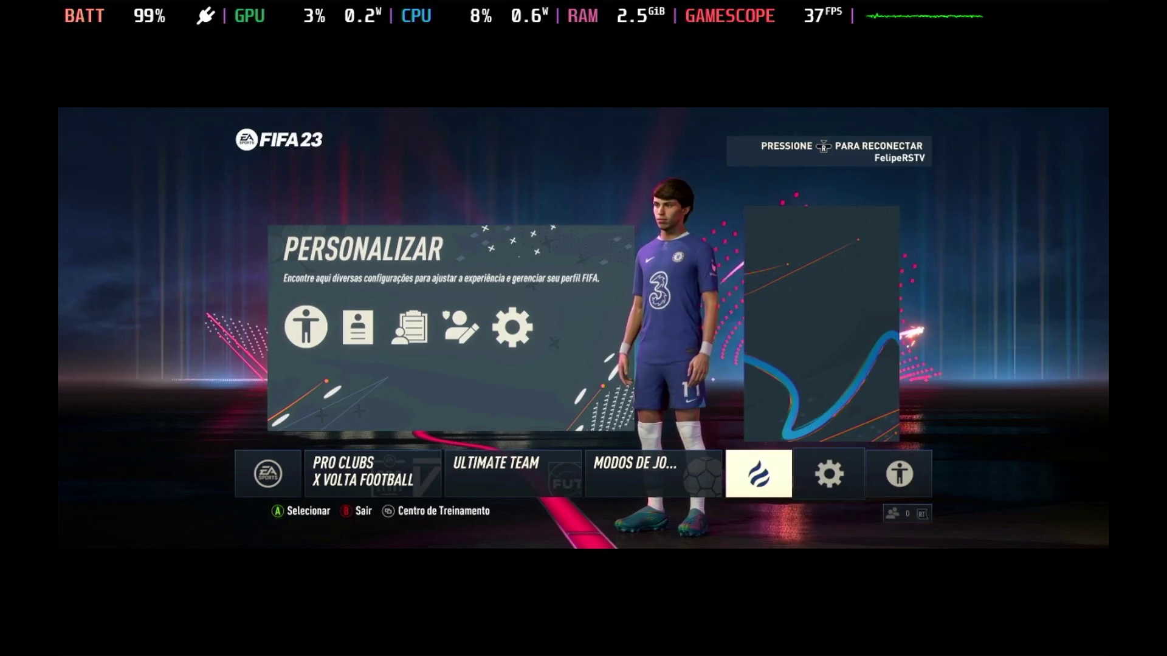
{"action": "key", "text": "Left"}
{"action": "key", "text": "Left"}
{"action": "key", "text": "Left"}
{"action": "key", "text": "Left"}
{"action": "key", "text": "Right"}
{"action": "key", "text": "Right"}
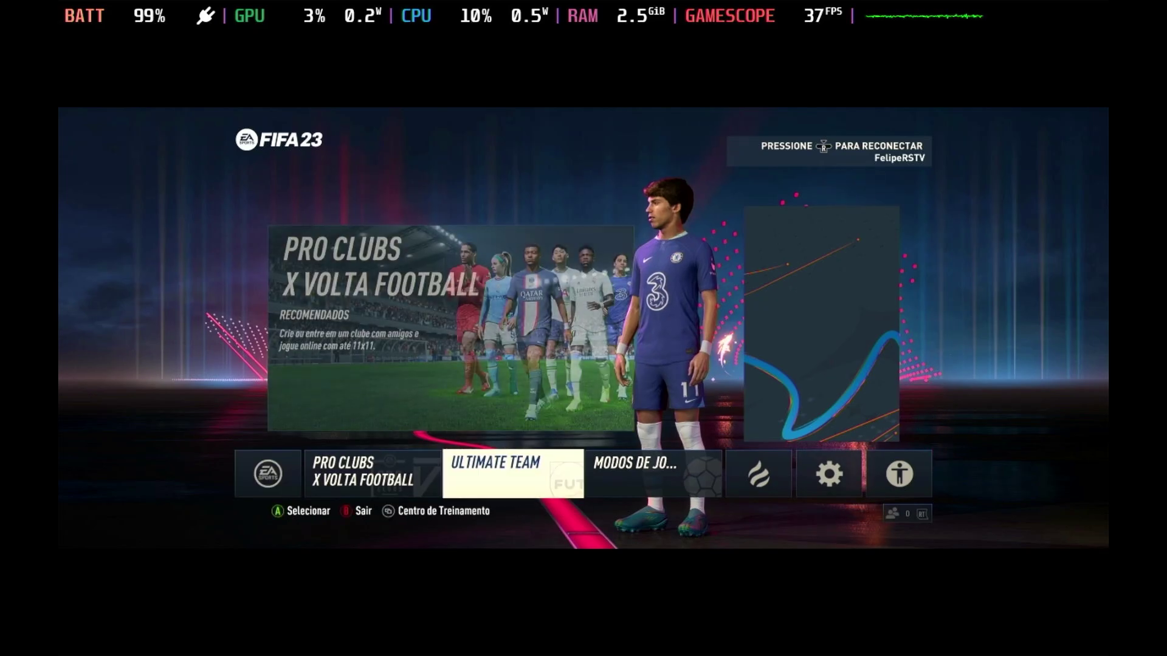
{"action": "key", "text": "Right"}
{"action": "key", "text": "Right"}
{"action": "key", "text": "Right"}
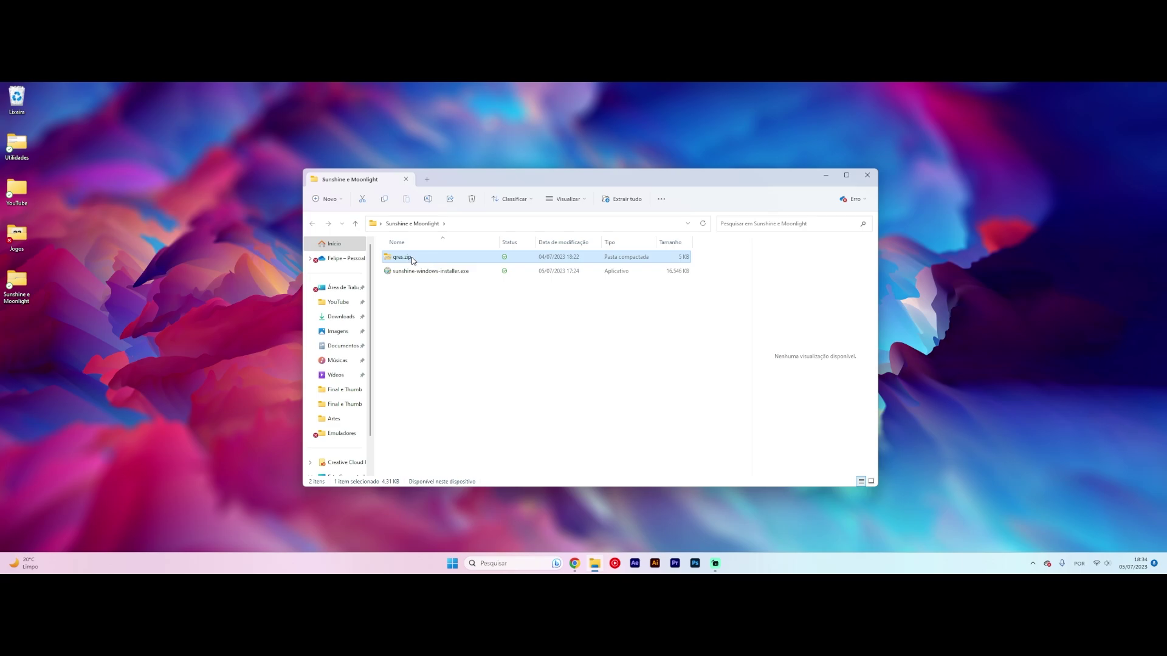
Extract the qres.zip archive in the Sunshine e Moonlight folder with WinRAR
{"action": "right_click", "coordinate": [409, 258]}
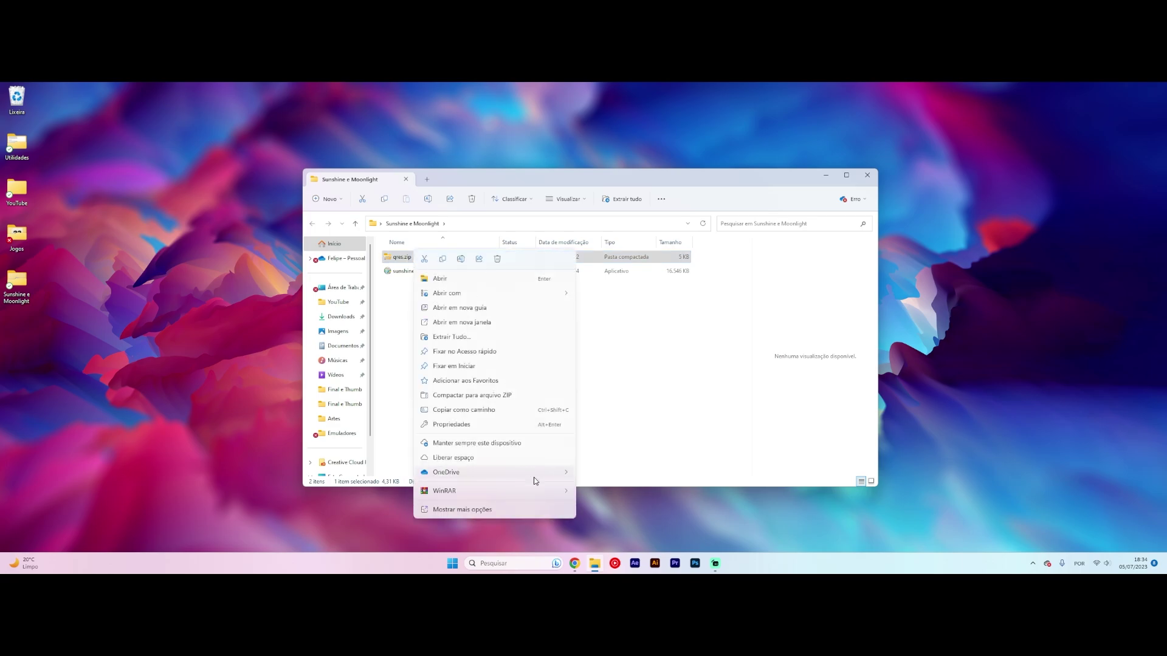
{"action": "mouse_move", "coordinate": [541, 490]}
{"action": "left_click", "coordinate": [612, 507]}
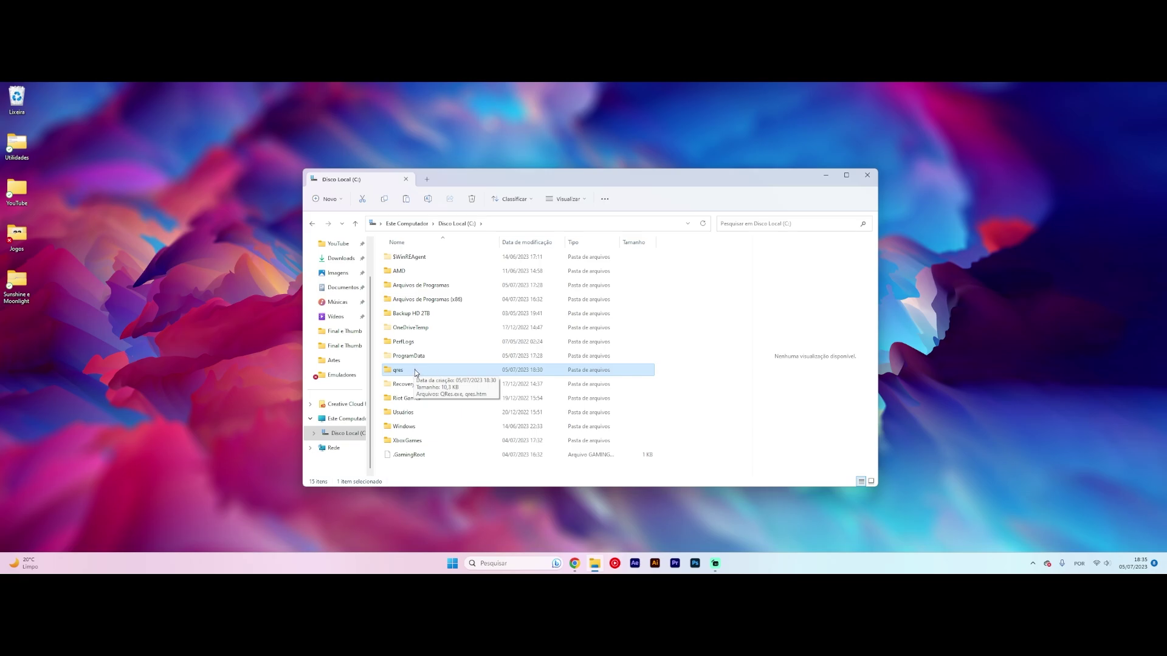
Copy the path of QRes.exe from the qres folder on C: and paste it as a new Do Command for Sunshine's FIFA 23 application
{"action": "double_click", "coordinate": [416, 372]}
{"action": "right_click", "coordinate": [412, 261]}
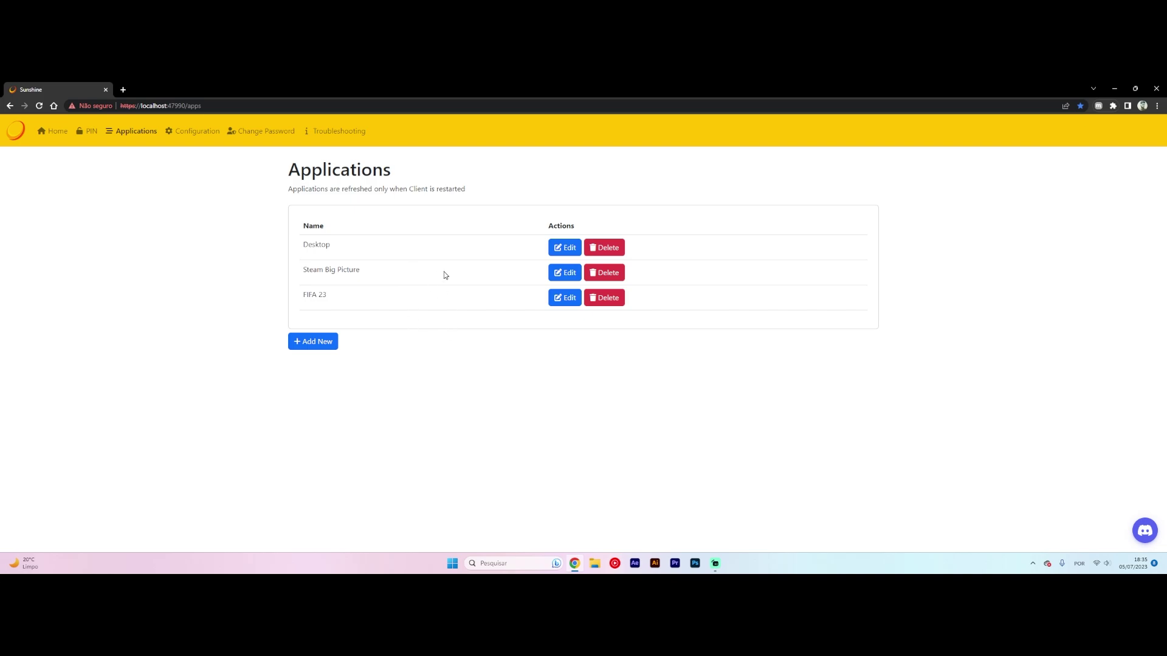
{"action": "left_click", "coordinate": [563, 302]}
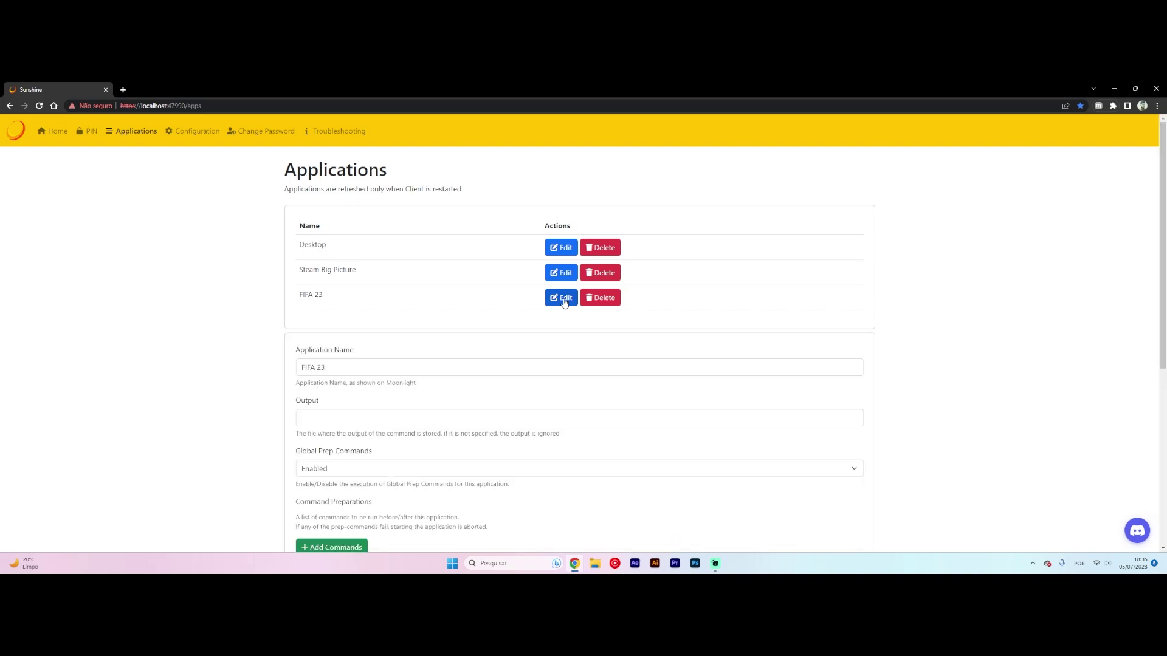
{"action": "scroll", "coordinate": [559, 301], "scroll_direction": "down", "scroll_amount": 4}
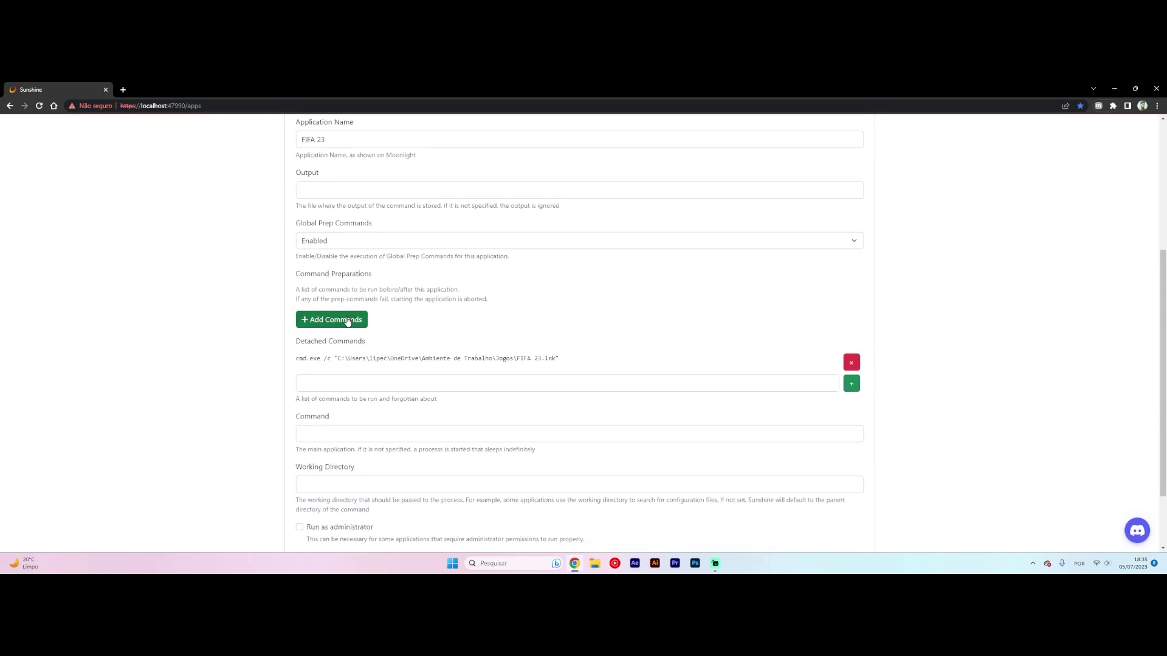
{"action": "left_click", "coordinate": [342, 321]}
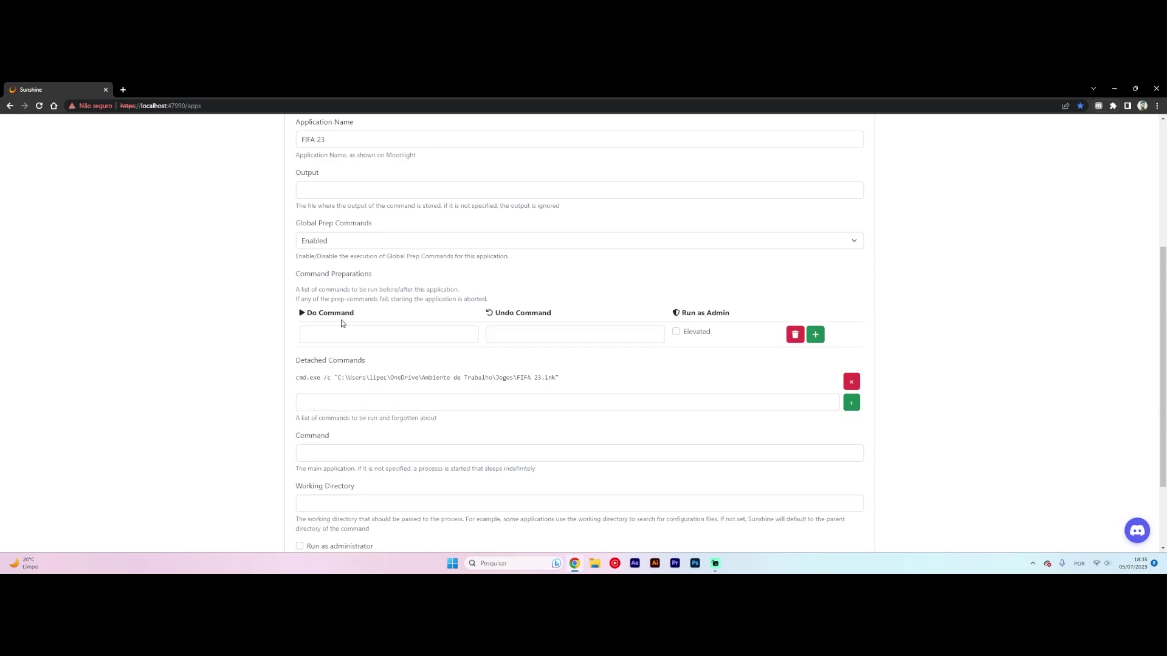
{"action": "left_click", "coordinate": [340, 334]}
{"action": "type", "text": "\"C:\\qres\\QRes.exe\""}
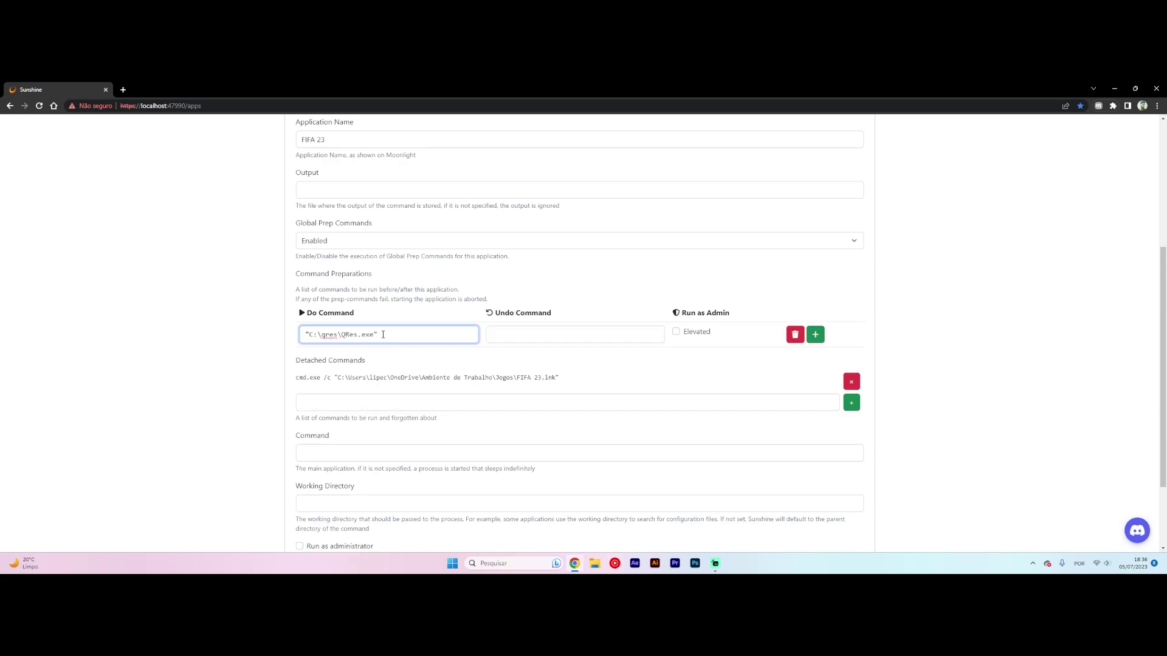
Remove the quotation marks from the Do Command path and append the resolution arguments /x:1280 /y:800
{"action": "left_click", "coordinate": [307, 334]}
{"action": "key", "text": "Delete"}
{"action": "left_click", "coordinate": [392, 335]}
{"action": "key", "text": "BackSpace"}
{"action": "type", "text": "/x:1280 /y:800"}
Copy the Do Command into the Undo Command, change its resolution to /x:2560 /y:1080, and save the application
{"action": "left_click_drag", "start_coordinate": [433, 334], "coordinate": [307, 334]}
{"action": "key", "text": "ctrl+c"}
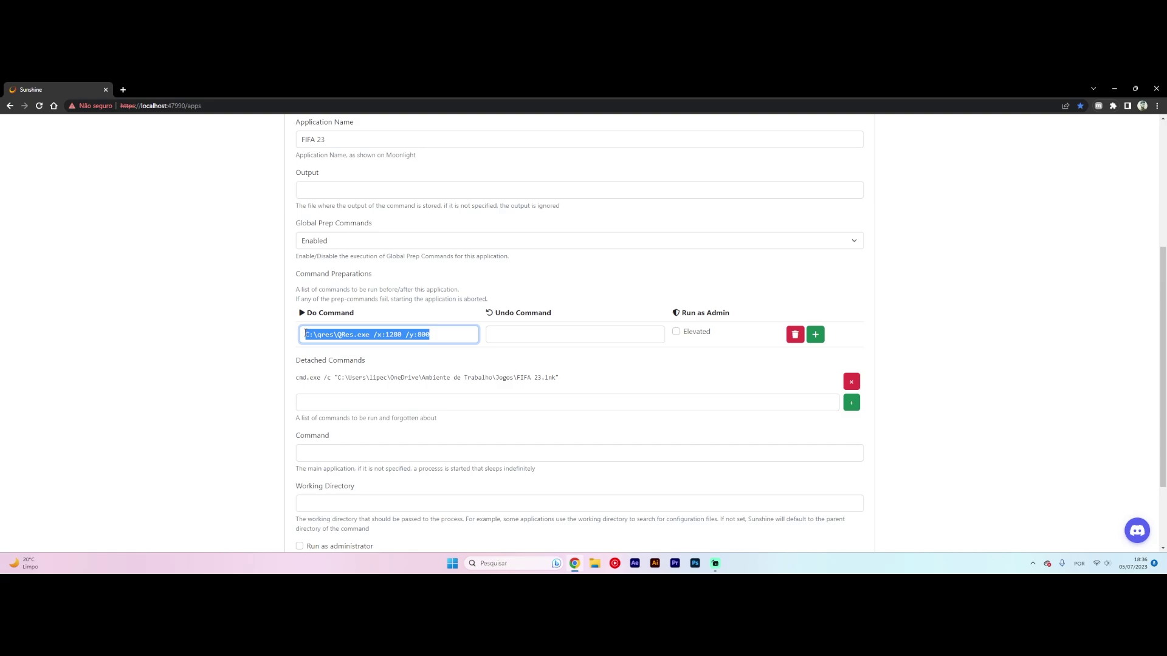
{"action": "left_click", "coordinate": [547, 334]}
{"action": "key", "text": "ctrl+v"}
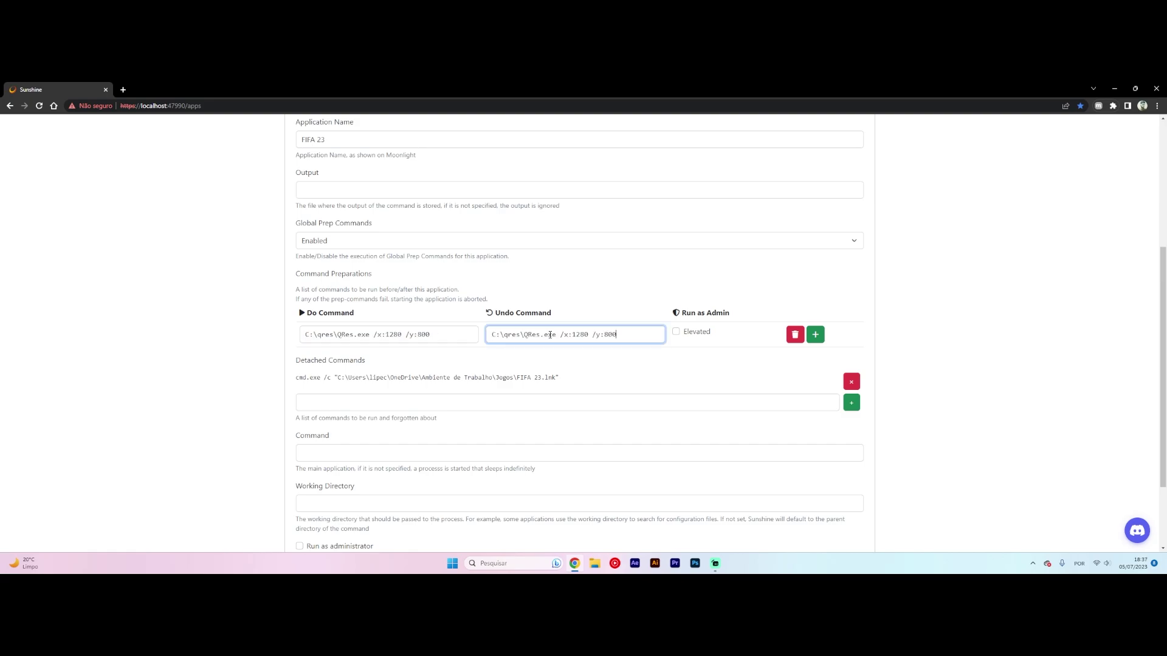
{"action": "left_click_drag", "start_coordinate": [589, 334], "coordinate": [572, 334]}
{"action": "type", "text": "2560"}
{"action": "left_click_drag", "start_coordinate": [616, 334], "coordinate": [605, 334]}
{"action": "type", "text": "1080"}
{"action": "left_click", "coordinate": [643, 368]}
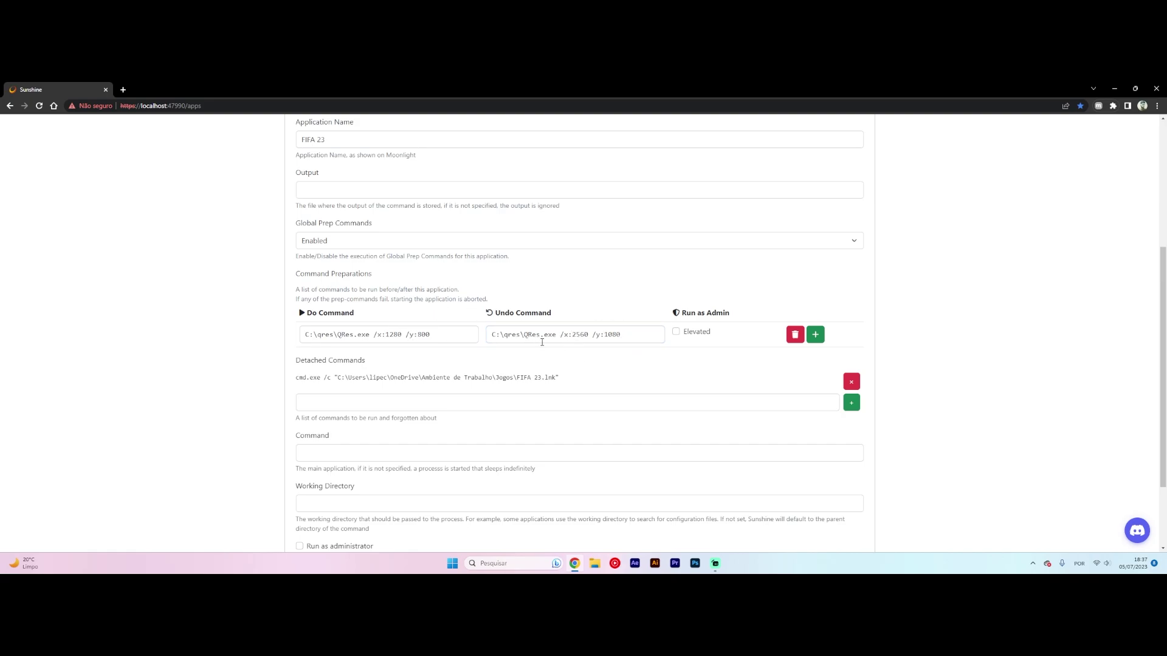
{"action": "scroll", "coordinate": [587, 353], "scroll_direction": "down", "scroll_amount": 2}
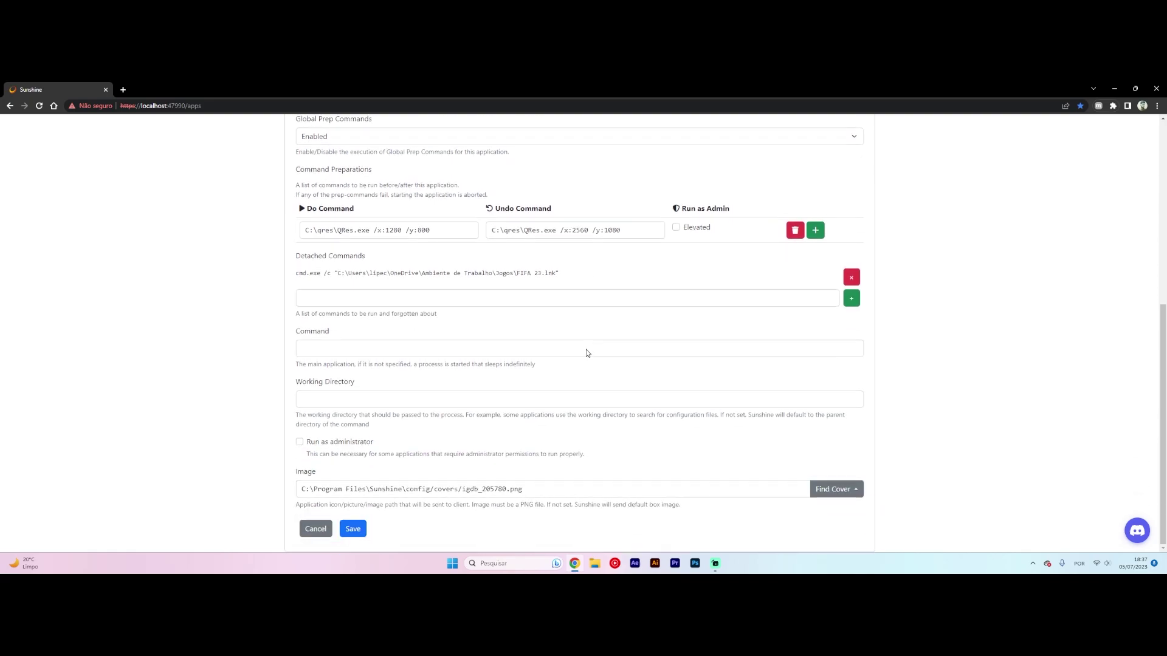
{"action": "left_click", "coordinate": [354, 529]}
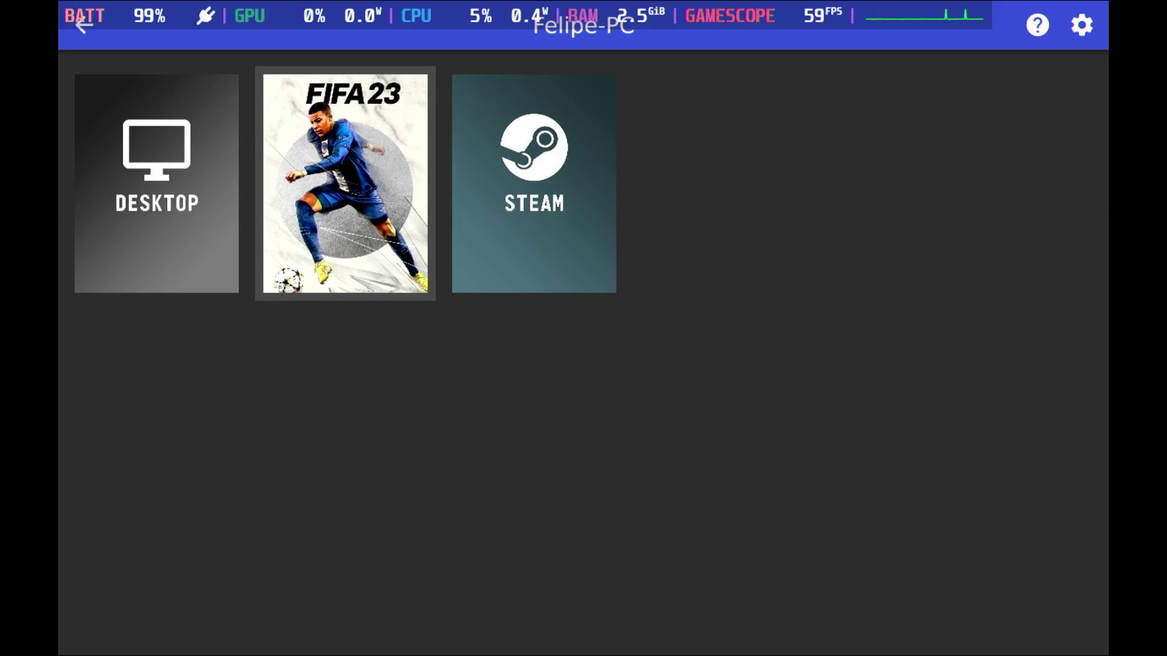
Switch to Moonlight and select the FIFA 23 application on the host PC
{"action": "key", "text": "Right"}
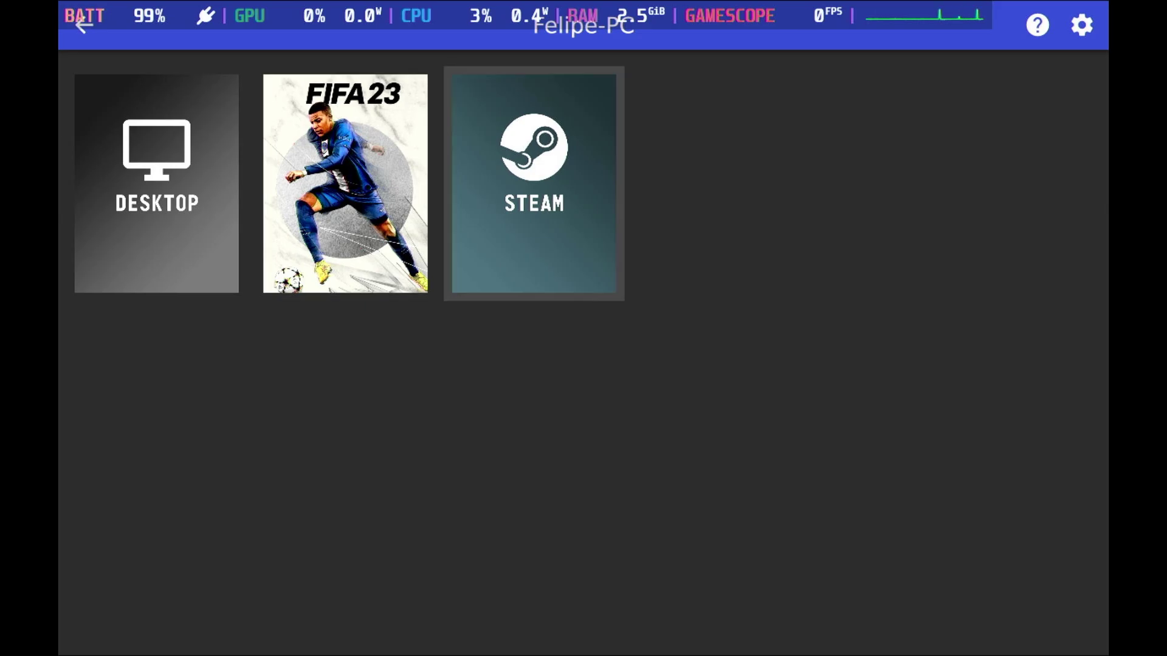
{"action": "key", "text": "Left"}
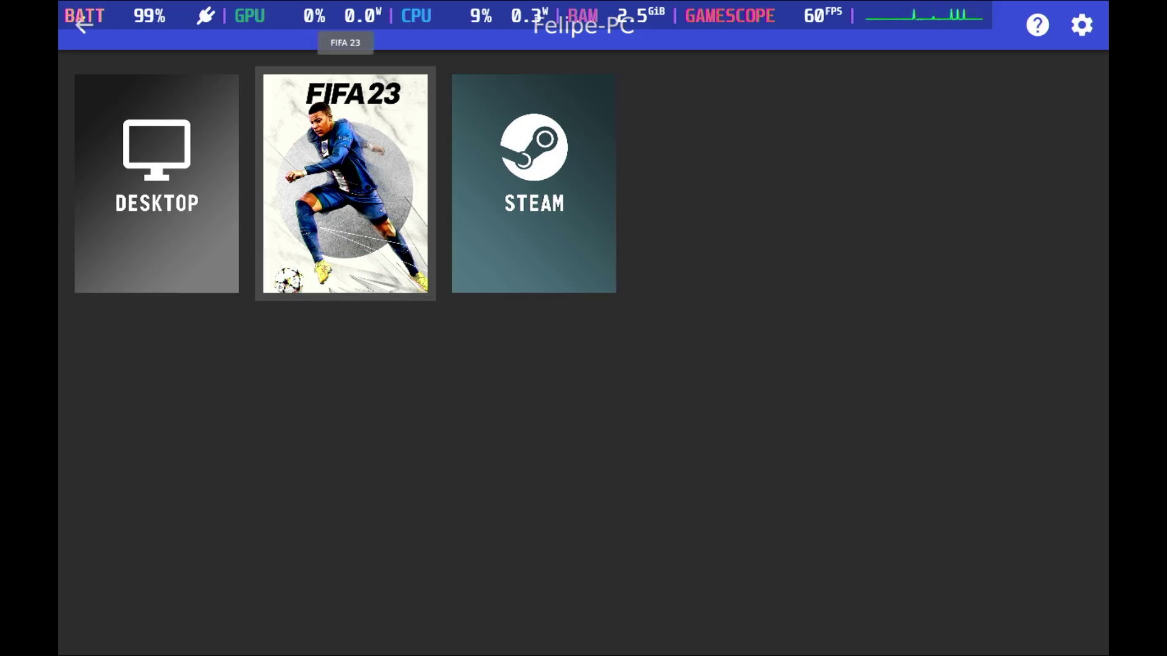